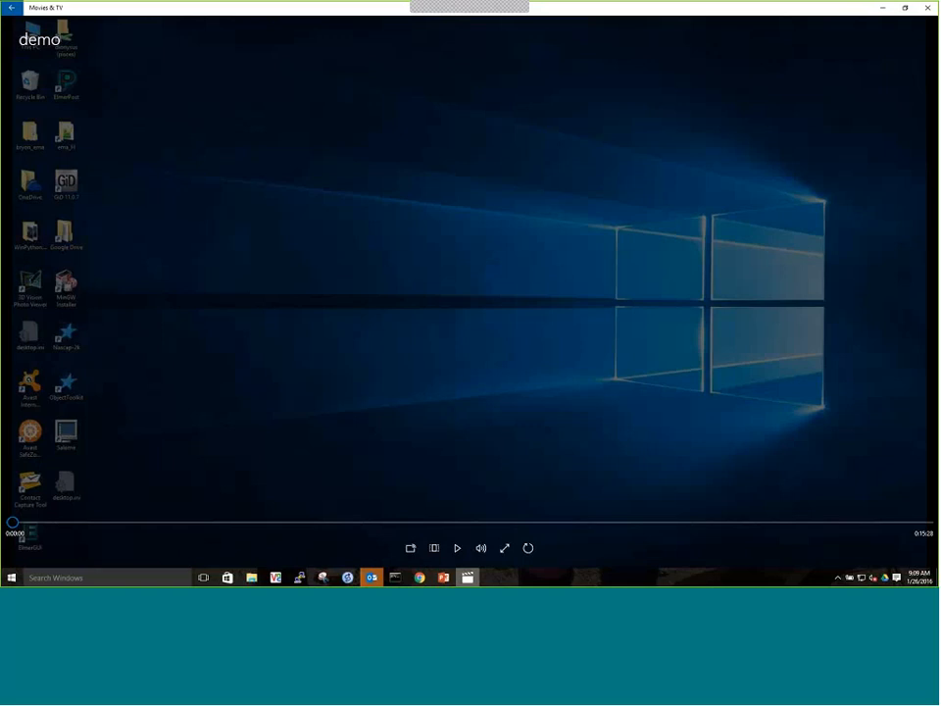
# Play the demo video and examine the spacecraft model's body and side panels from several angles
pyautogui.click(457, 549)
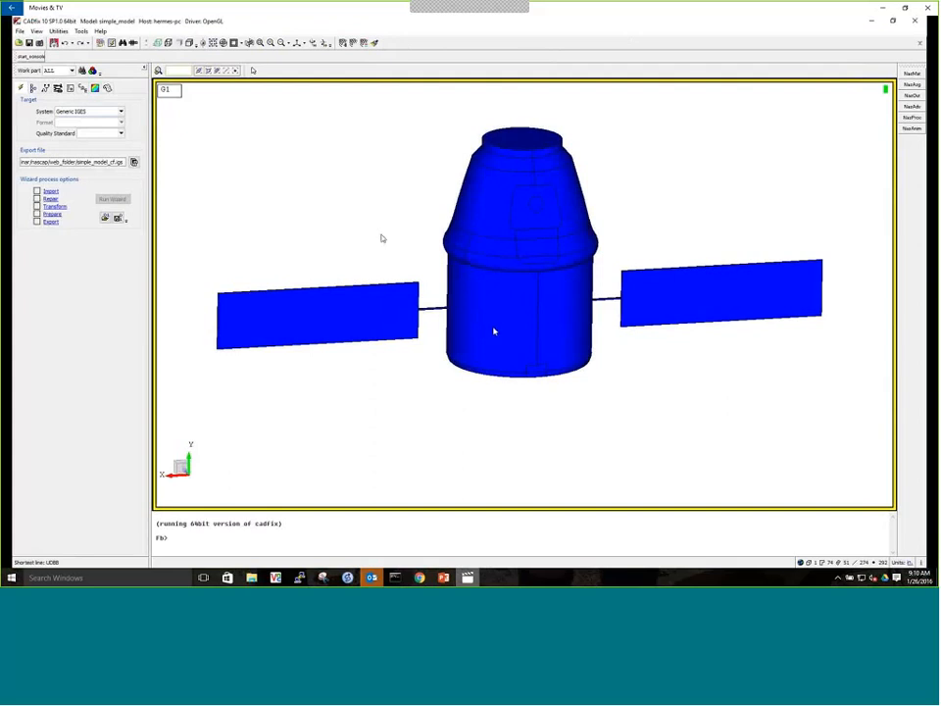
pyautogui.moveTo(382, 238); pyautogui.dragTo(533, 336, button='middle')
pyautogui.scroll(5, 392, 282)
pyautogui.scroll(-4, 501, 289)
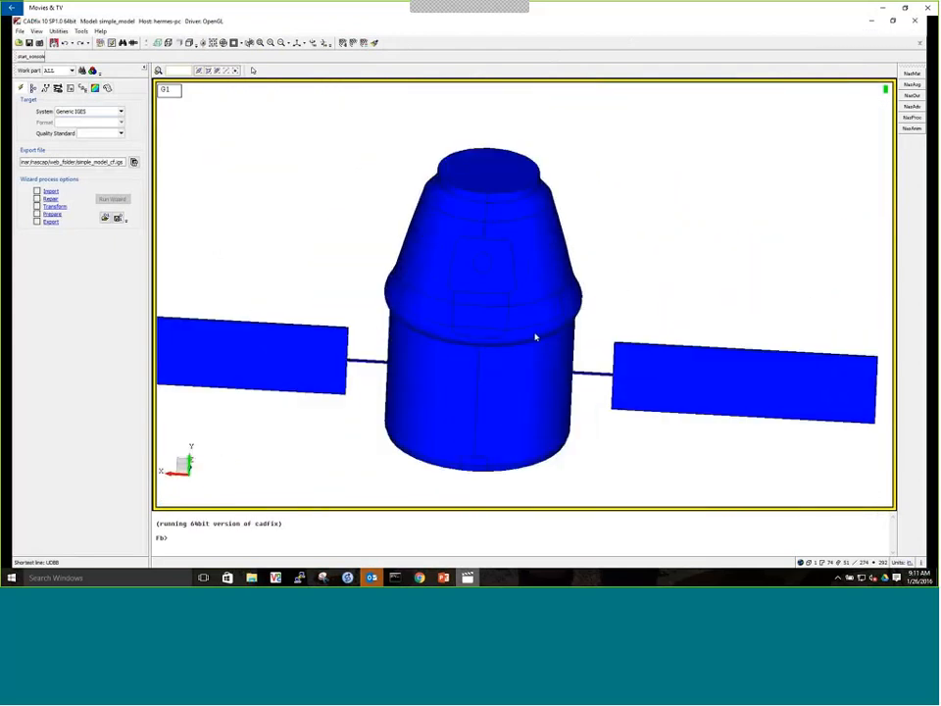
pyautogui.scroll(-3, 533, 336)
pyautogui.moveTo(264, 284); pyautogui.dragTo(496, 277, button='middle')
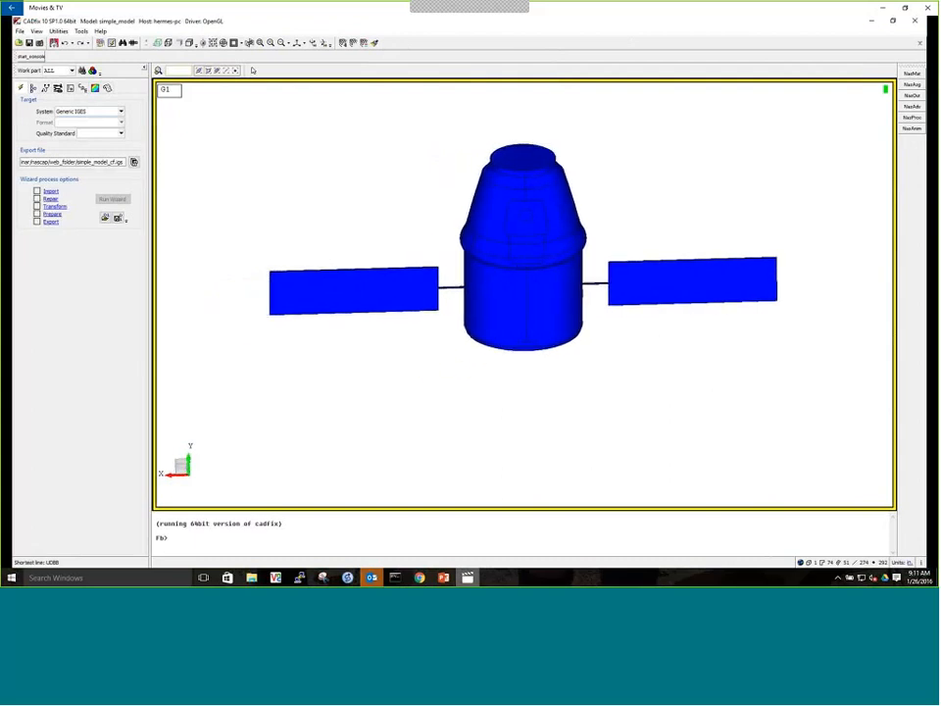
pyautogui.moveTo(384, 343); pyautogui.dragTo(493, 330, button='middle')
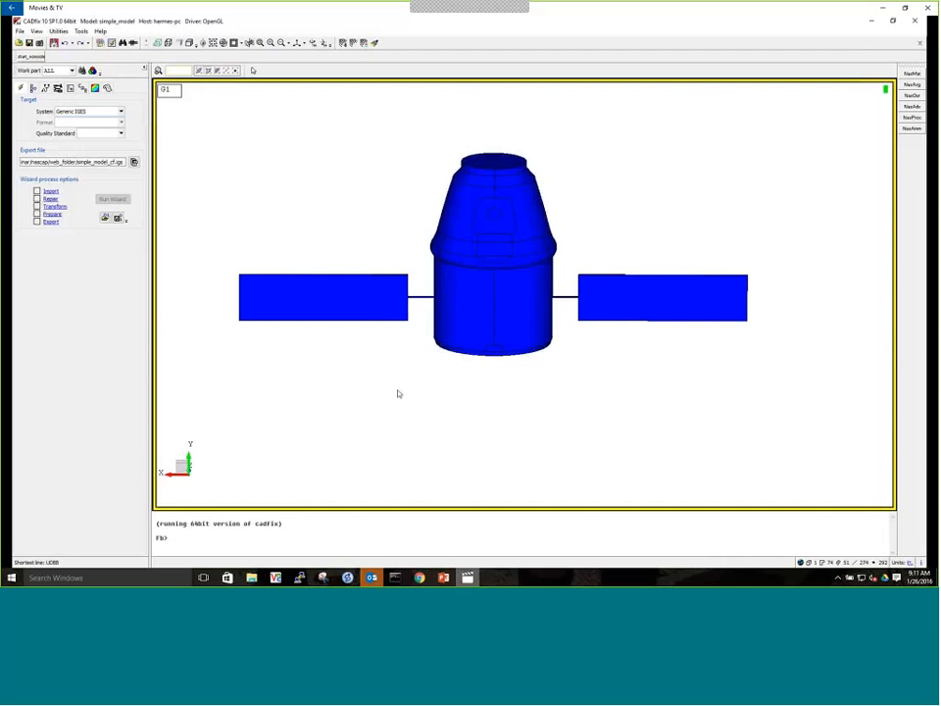
# Select the surfaces of both solar panels and store them in a set named solar using seta solar sele
pyautogui.rightClick(333, 131)
pyautogui.click(343, 202)
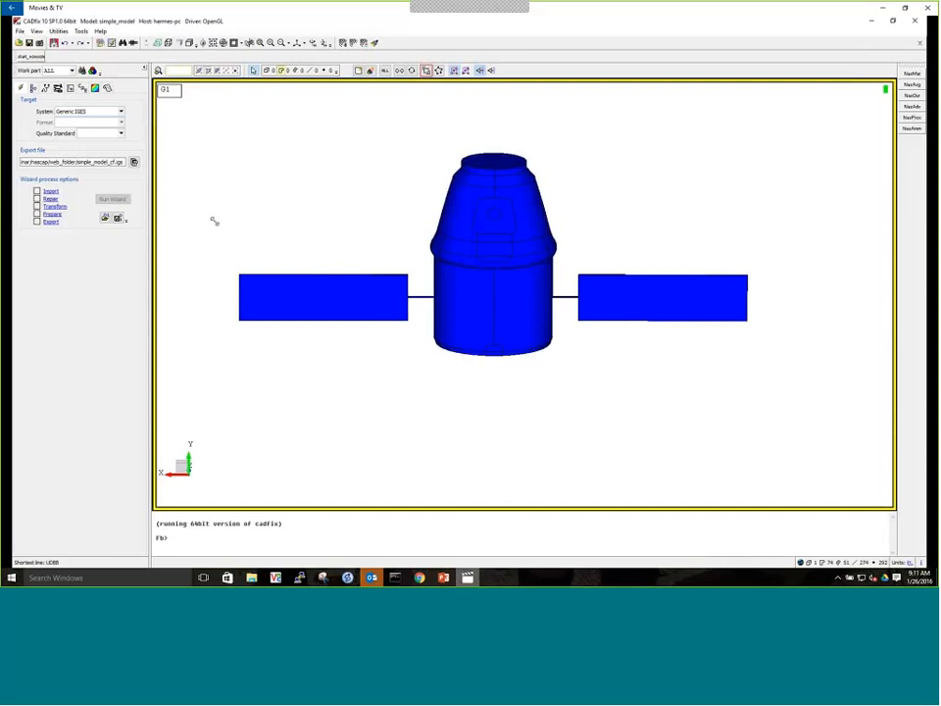
pyautogui.moveTo(213, 222); pyautogui.dragTo(413, 346)
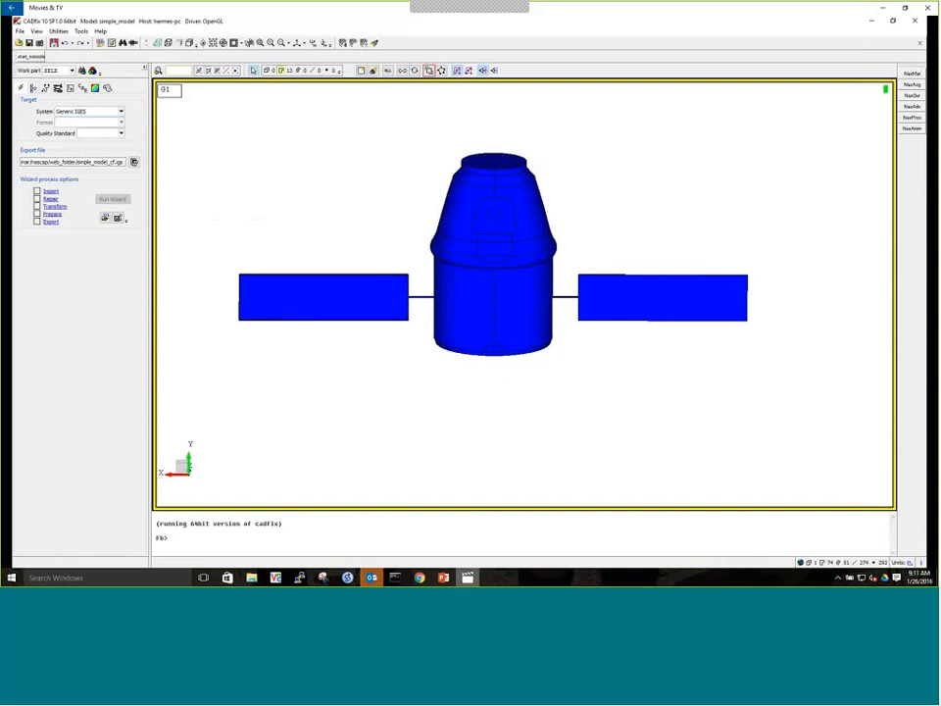
pyautogui.moveTo(780, 343); pyautogui.dragTo(577, 258)
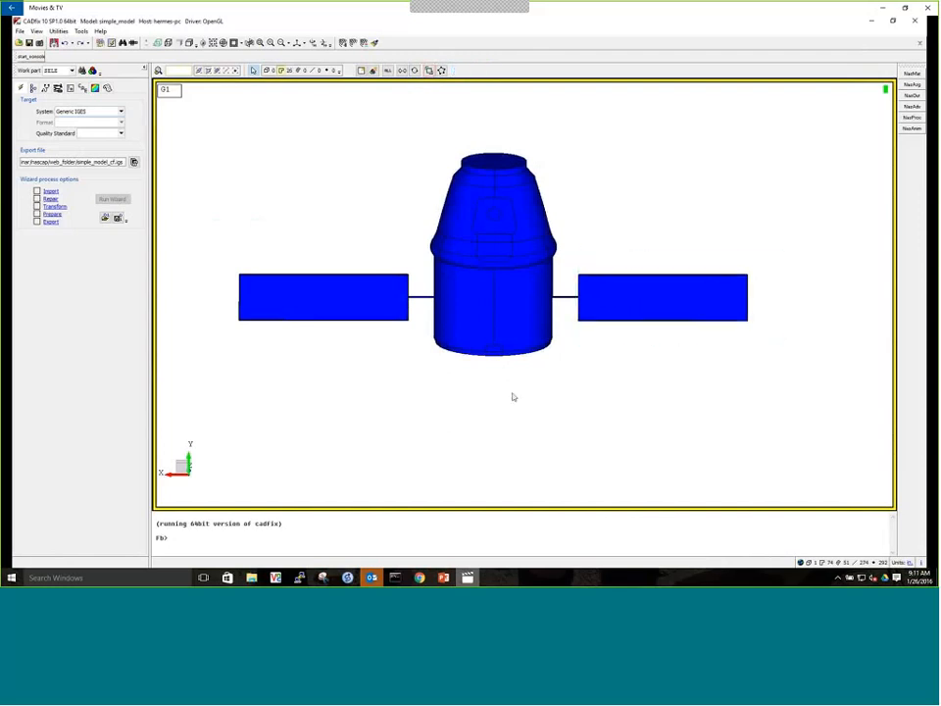
pyautogui.write('seta so')
pyautogui.press('Return')
# Recolour the solar panel set by running the command plus si solar bm
pyautogui.write('plus si solar bn')
pyautogui.press('Return')
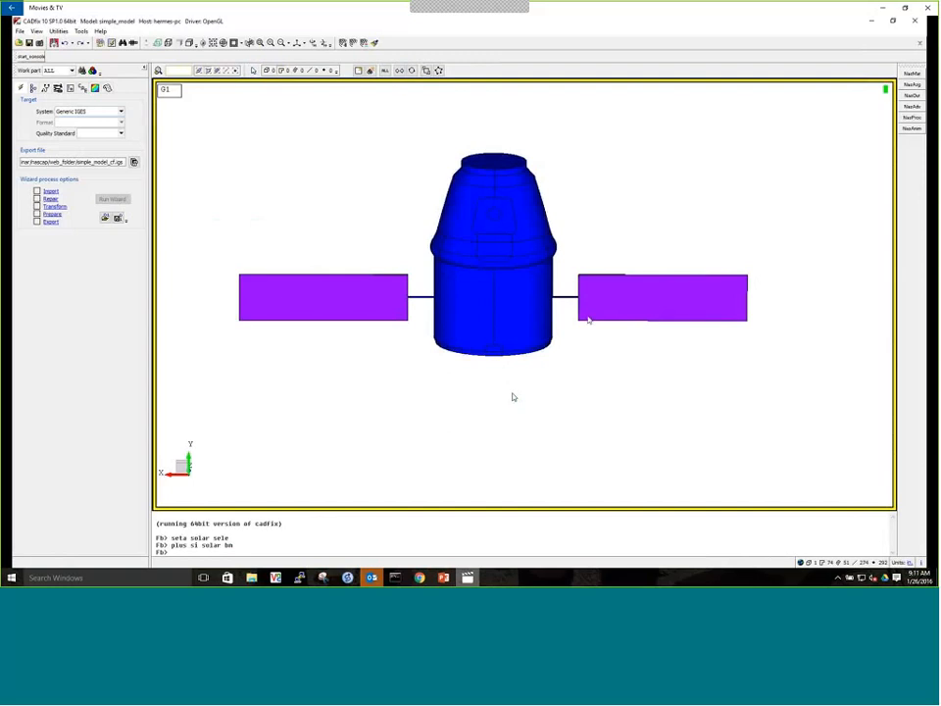
pyautogui.scroll(1, 540, 320)
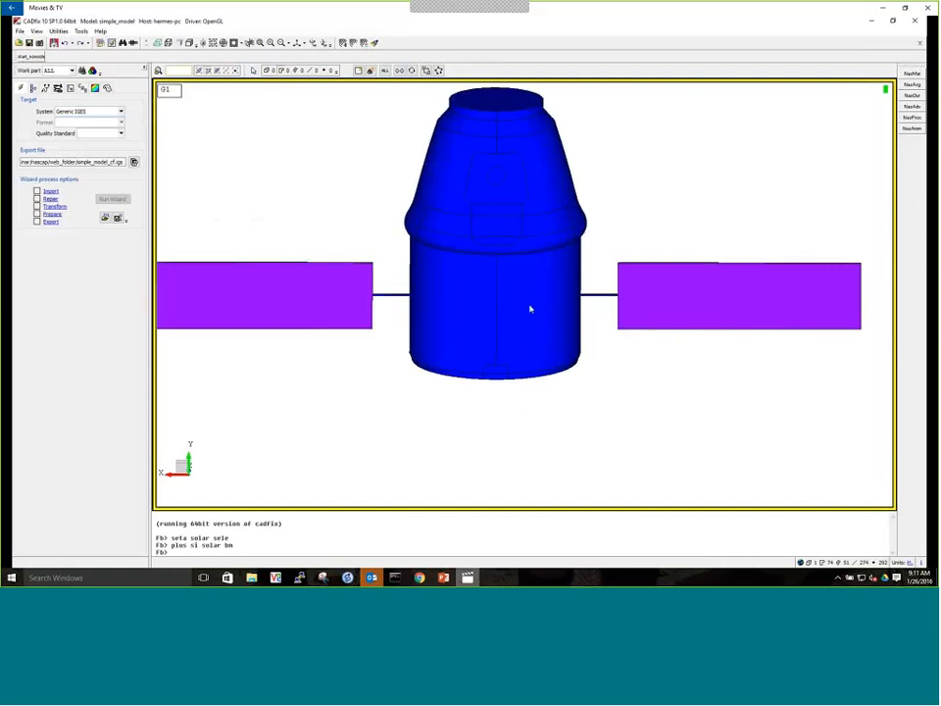
pyautogui.moveTo(530, 307); pyautogui.dragTo(517, 277, button='middle')
pyautogui.scroll(-2, 517, 292)
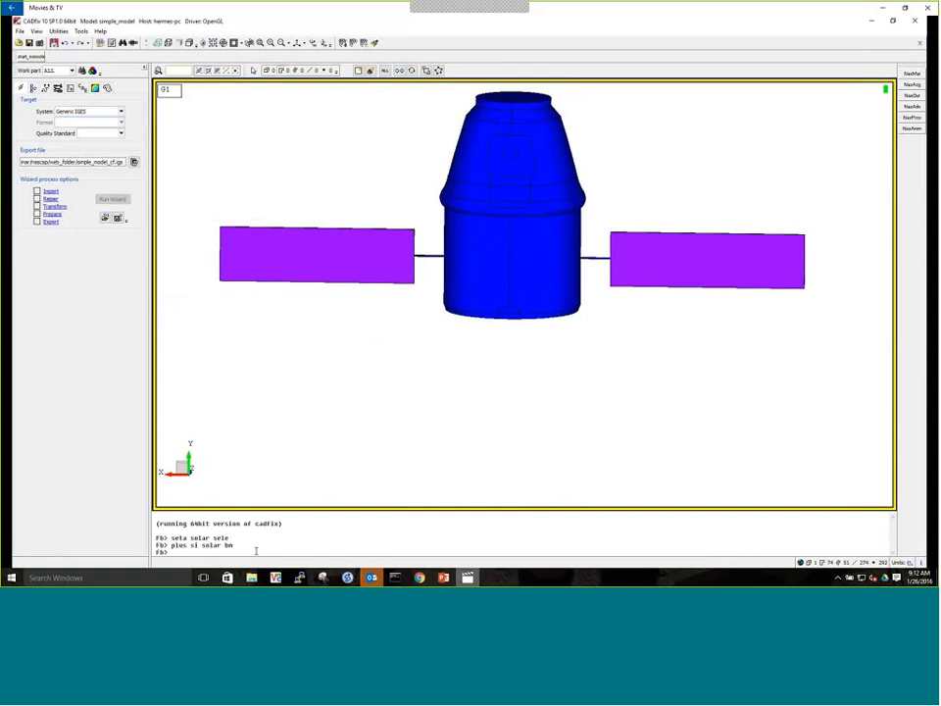
# Colour the elim set cyan with plus si elim c and the frsi set red with plus si frsi r
pyautogui.write('plus si elim c')
pyautogui.press('Return')
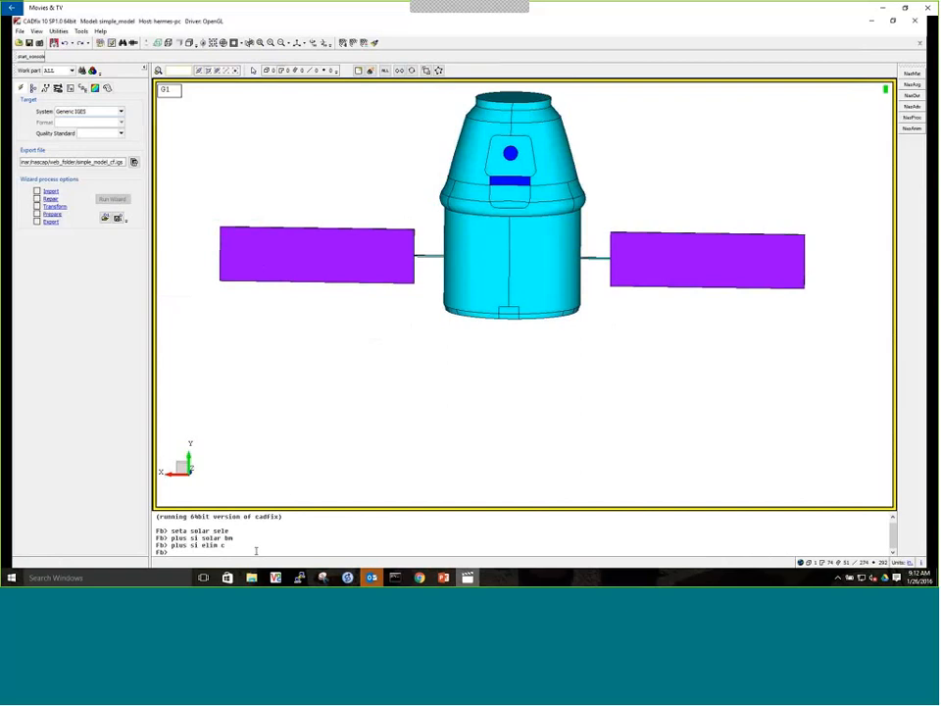
pyautogui.write('plus si frsi r')
pyautogui.press('Return')
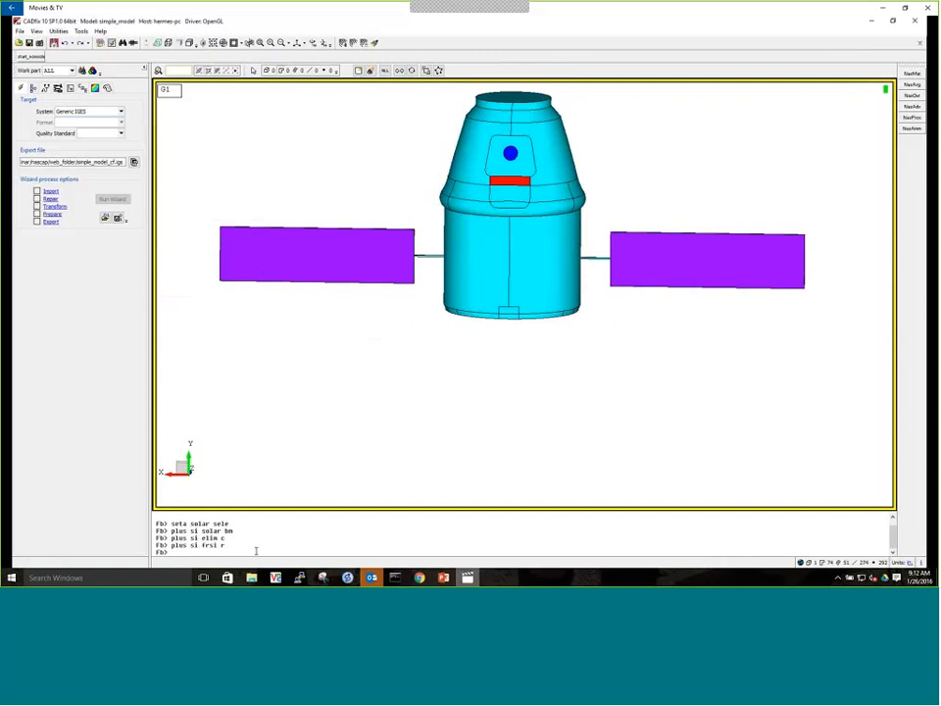
# Colour the window set yellow with the command plus si window y
pyautogui.write('plus si window y')
pyautogui.press('Return')
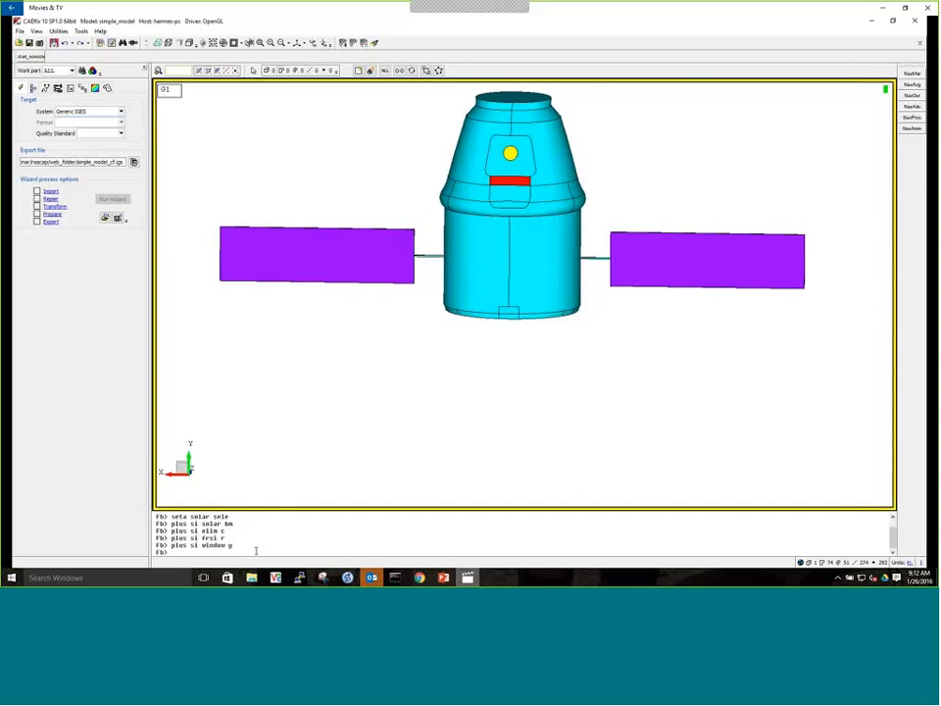
pyautogui.moveTo(484, 274); pyautogui.dragTo(491, 308, button='middle')
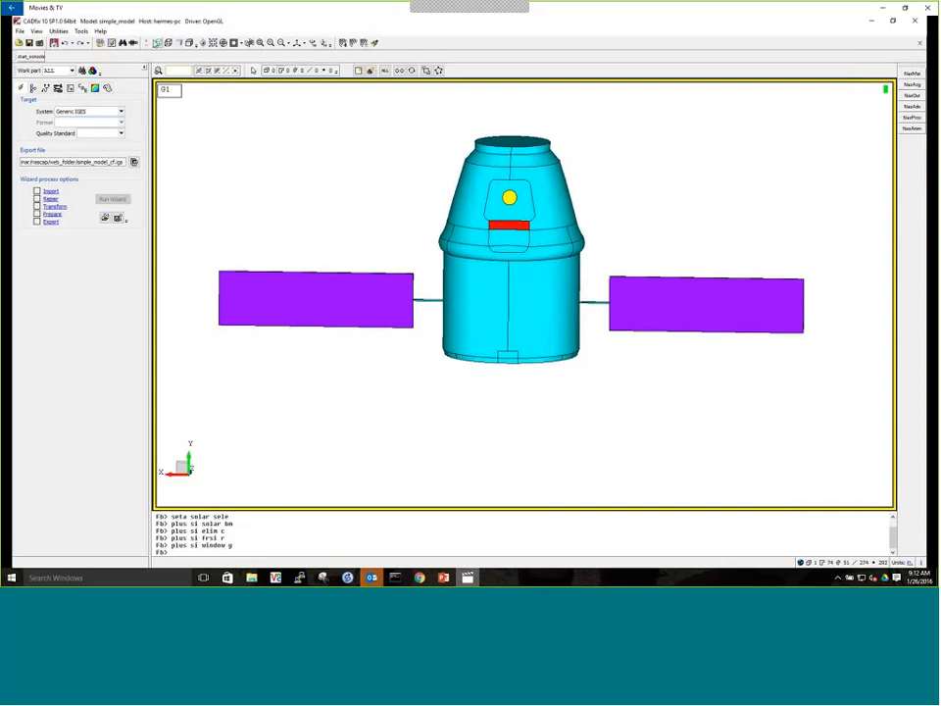
# Load the Nascap toolbox
pyautogui.click(81, 32)
pyautogui.moveTo(88, 41)
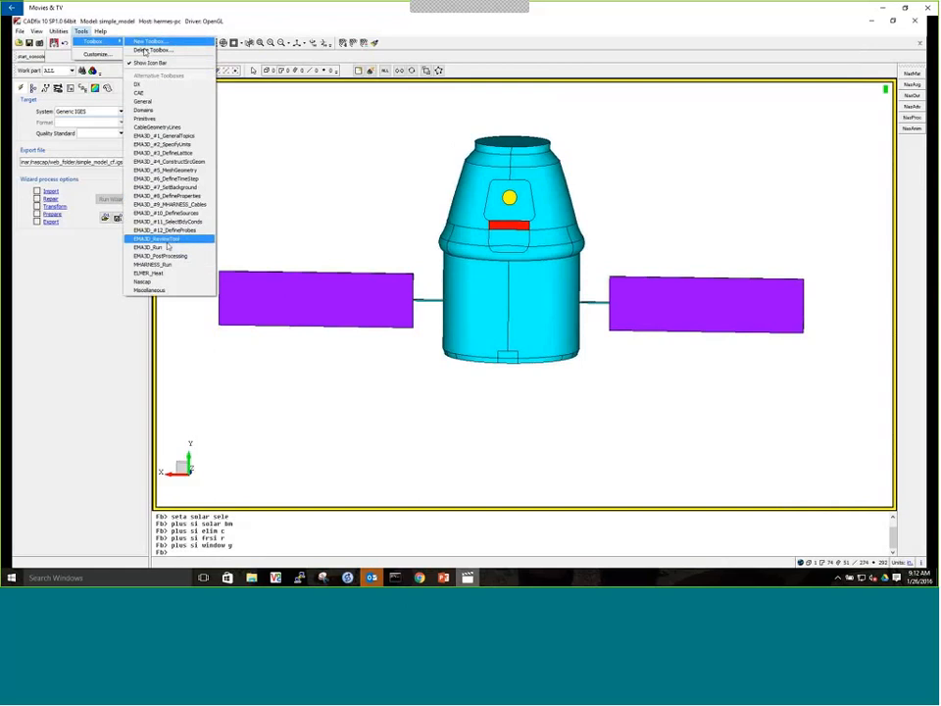
pyautogui.click(157, 282)
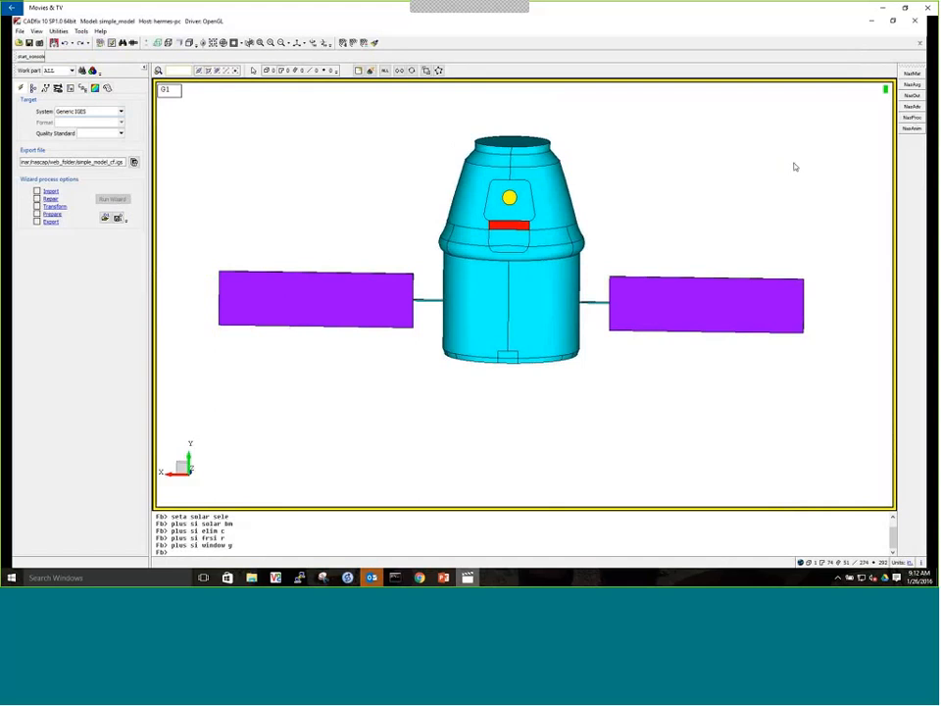
# Review the material parameters offered in the Nascap Material Tool, and close it without defining a material
pyautogui.click(910, 74)
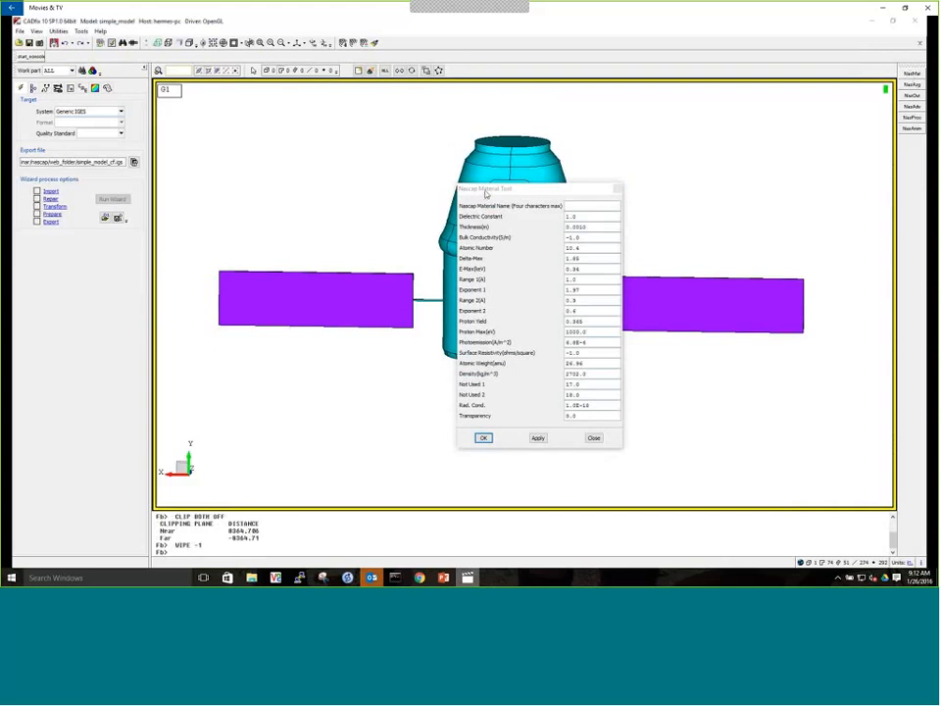
pyautogui.moveTo(487, 190); pyautogui.dragTo(281, 131)
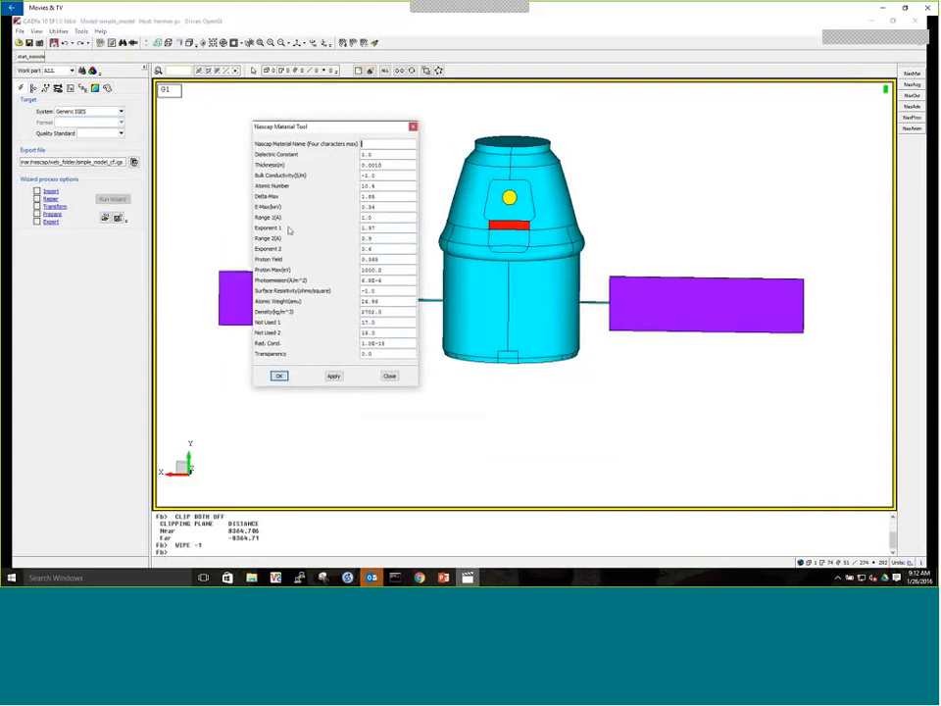
pyautogui.click(360, 117)
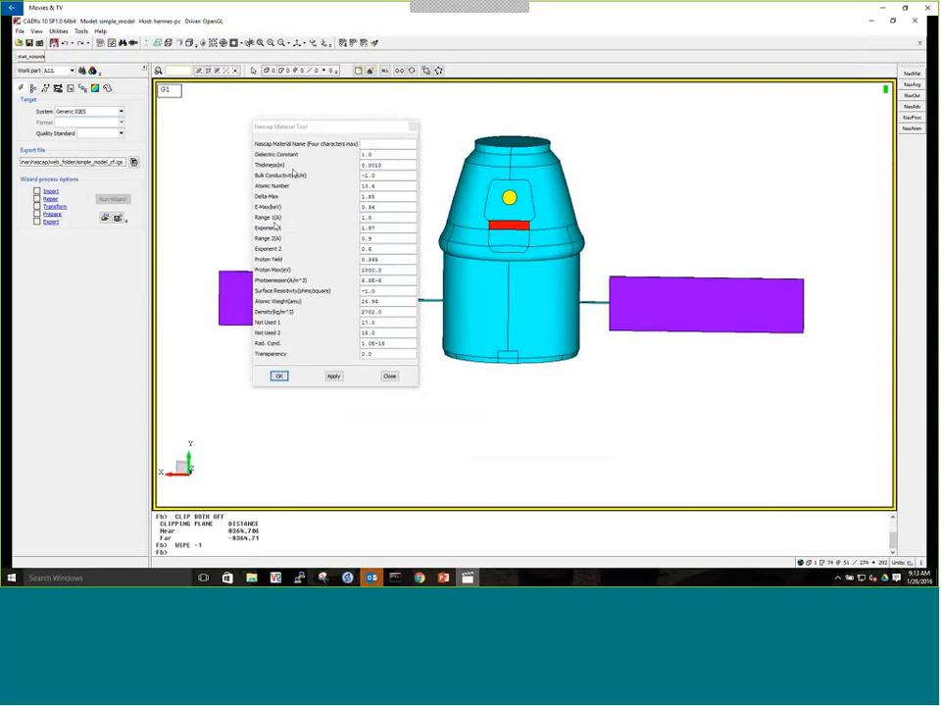
pyautogui.click(413, 127)
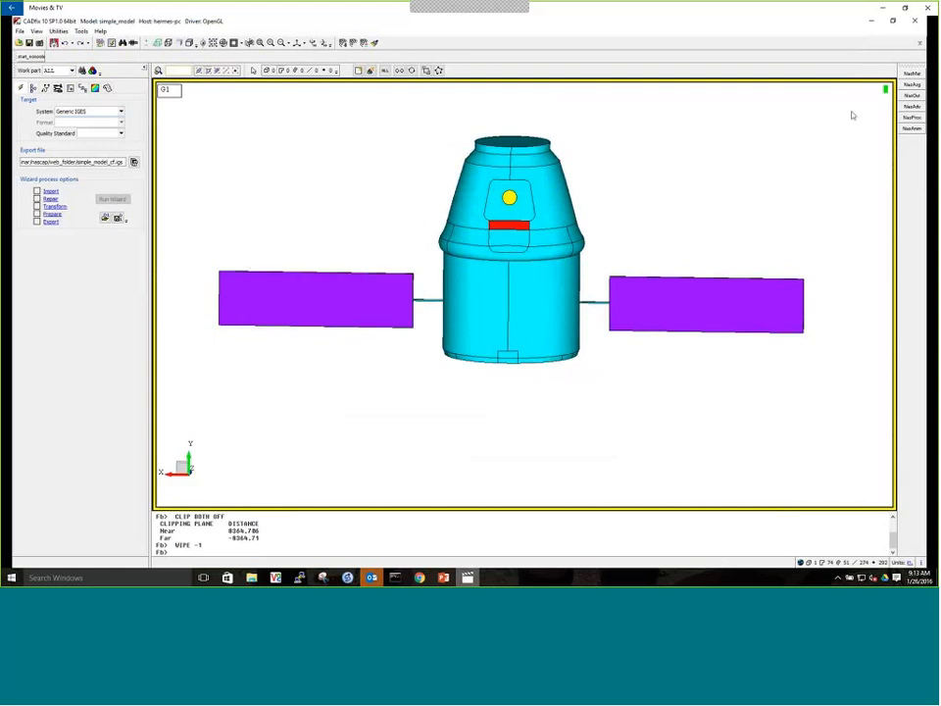
# Assign the Nascap material EL1 to the elim set in the Nascap Material Manager
pyautogui.click(911, 85)
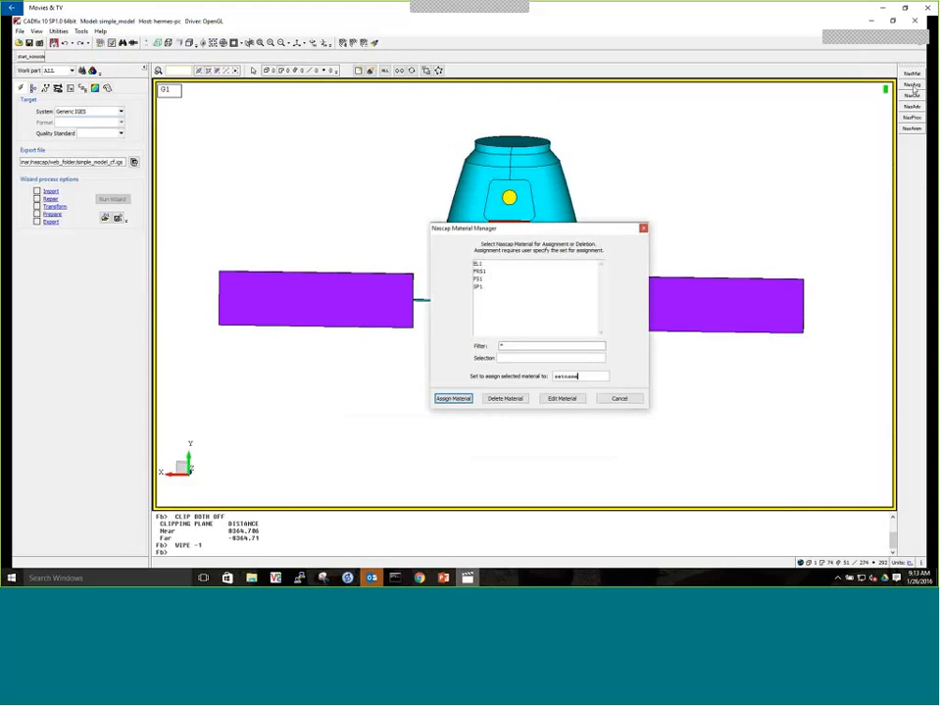
pyautogui.moveTo(471, 230); pyautogui.dragTo(222, 94)
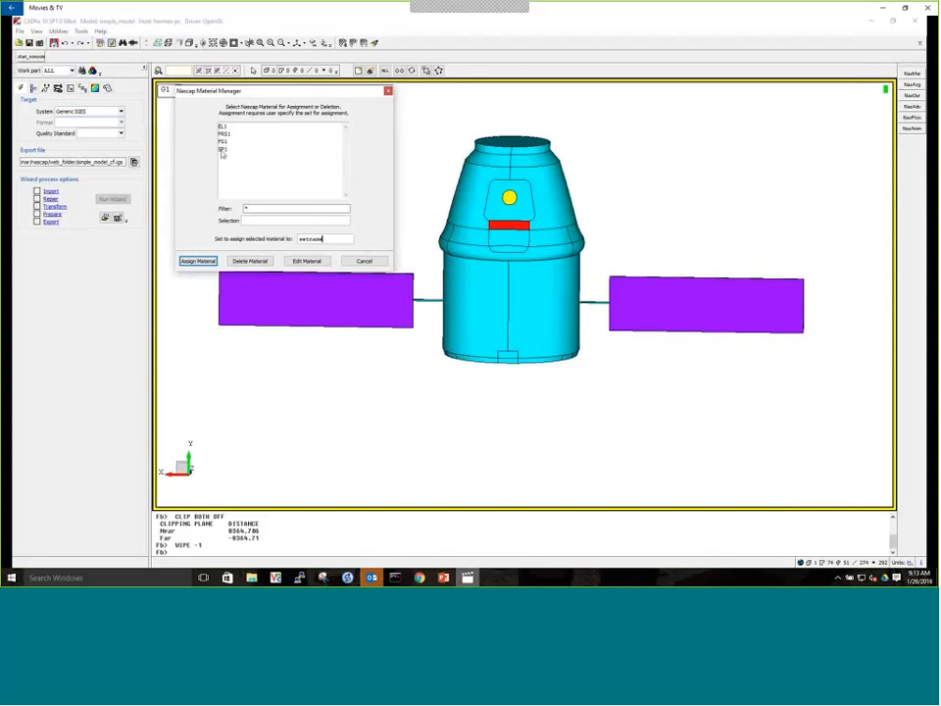
pyautogui.moveTo(325, 239); pyautogui.dragTo(263, 240)
pyautogui.click(221, 127)
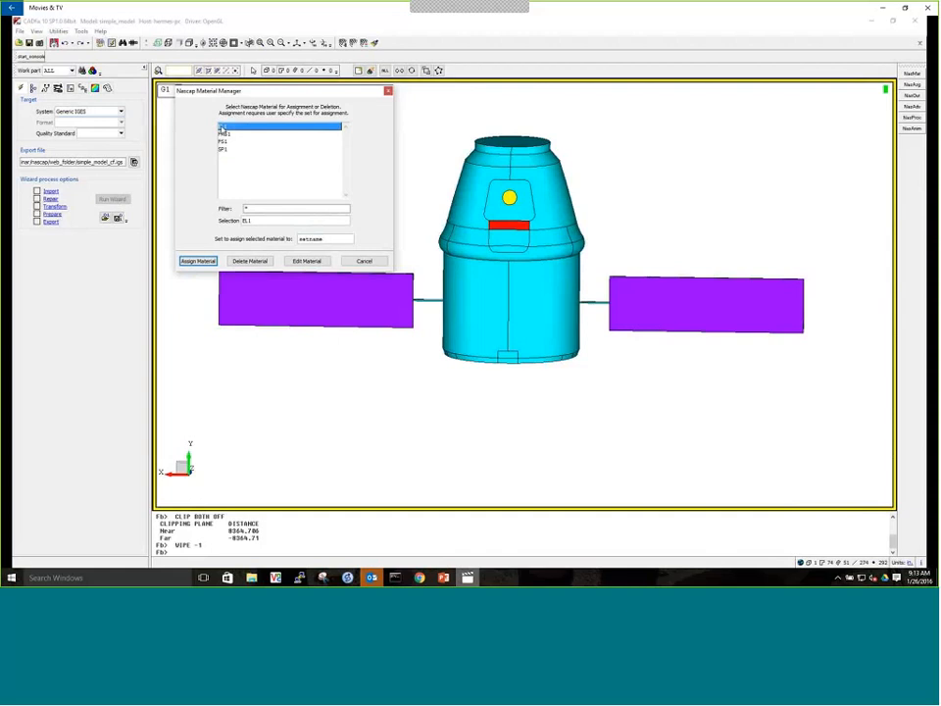
pyautogui.moveTo(324, 240); pyautogui.dragTo(283, 242)
pyautogui.write('el1s')
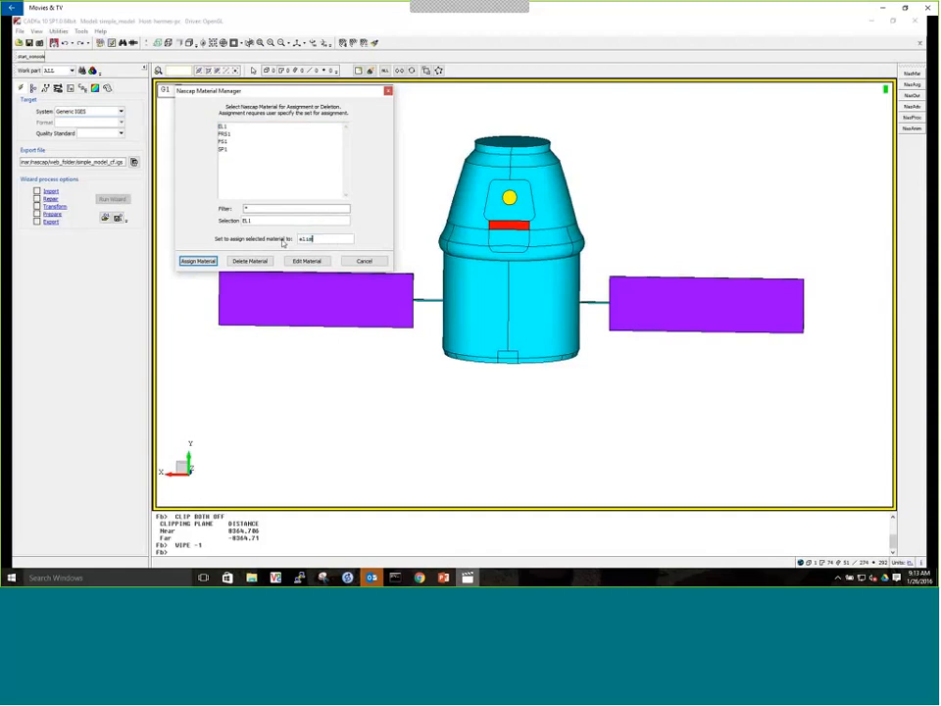
pyautogui.click(212, 260)
# Assign the Nascap material FRS1 to the frsi set
pyautogui.click(911, 85)
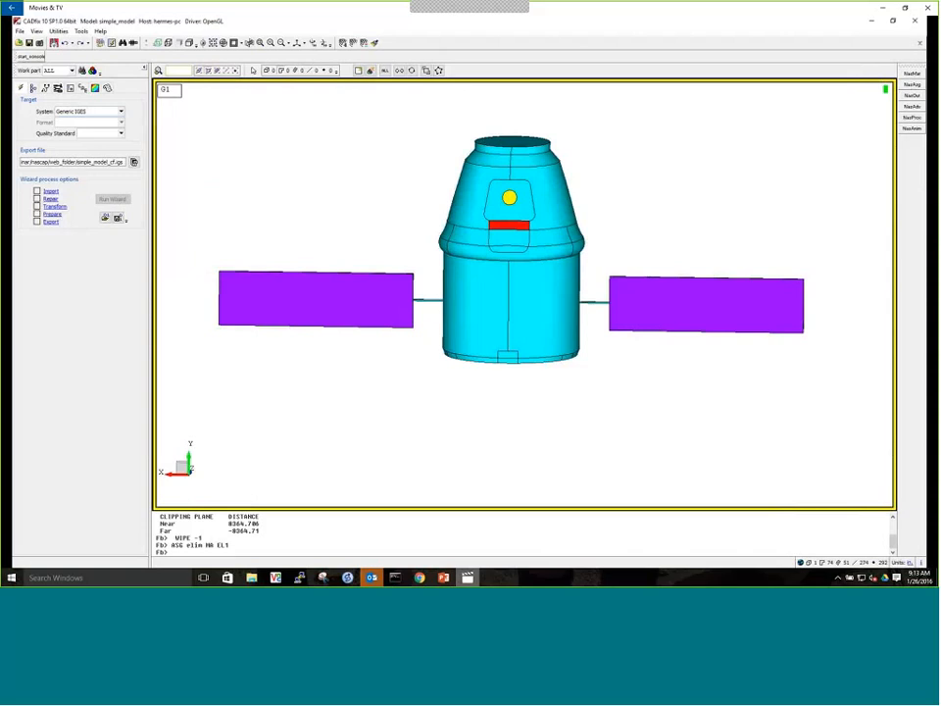
pyautogui.click(485, 271)
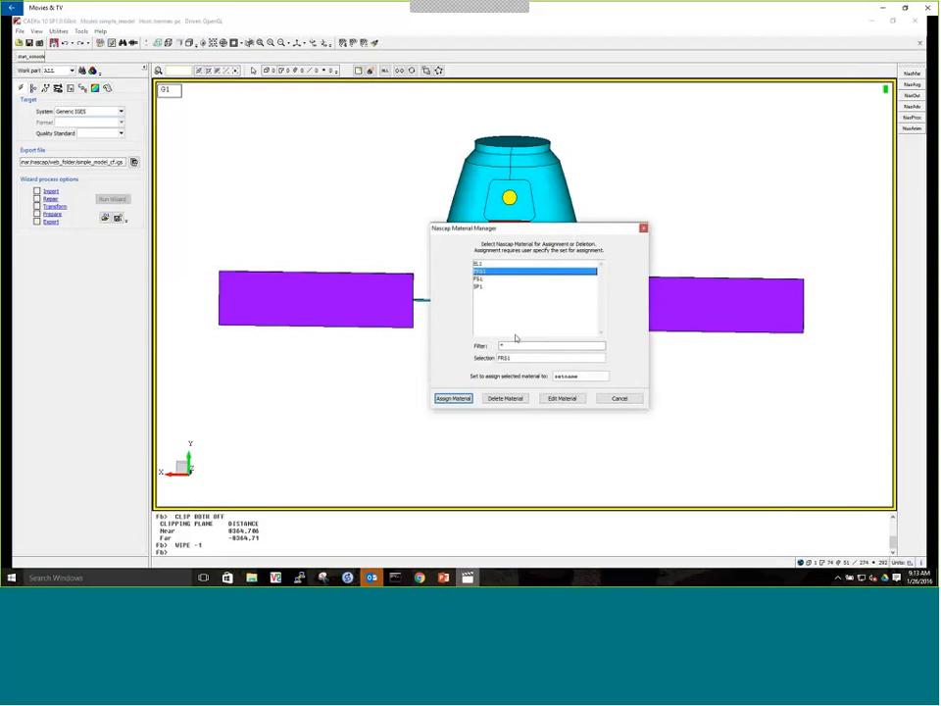
pyautogui.click(589, 376)
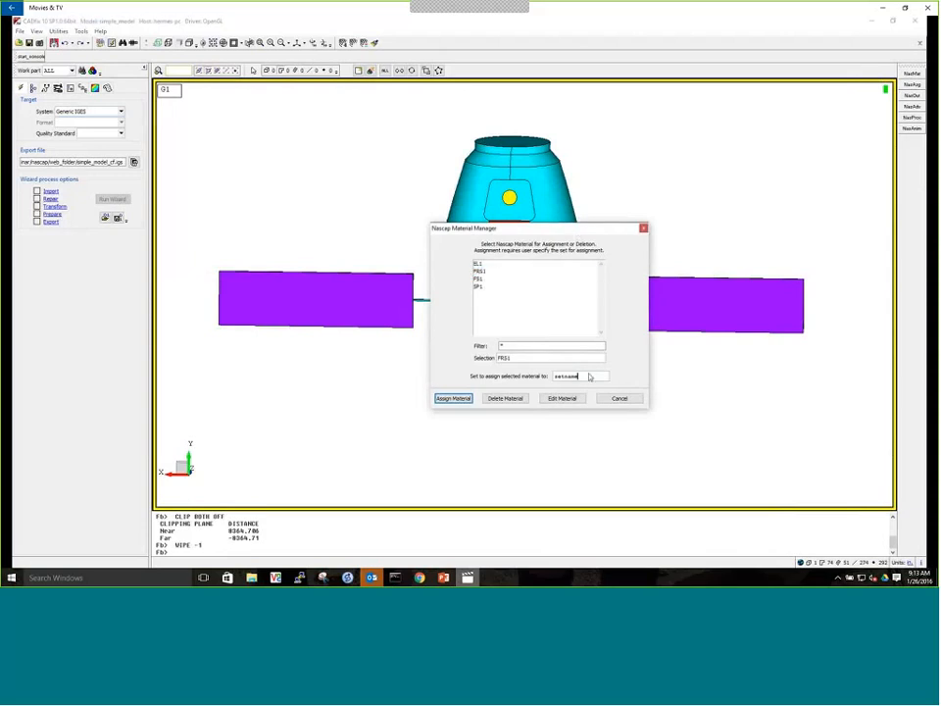
pyautogui.doubleClick(589, 376)
pyautogui.write('frs1')
pyautogui.click(454, 399)
# Assign the Nascap material FS1 to the window set
pyautogui.click(912, 86)
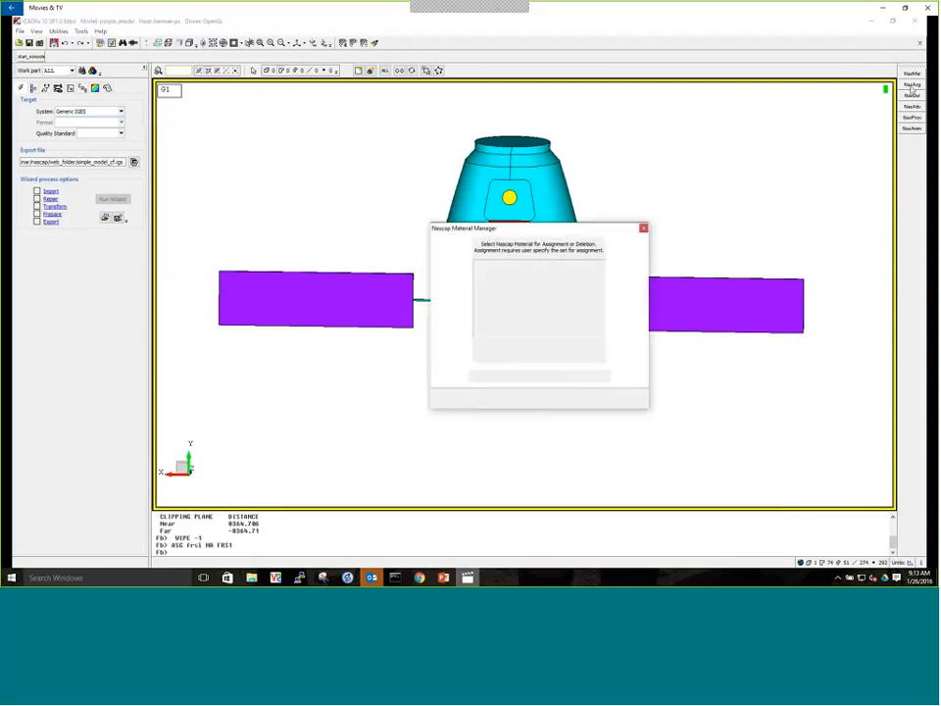
pyautogui.click(480, 280)
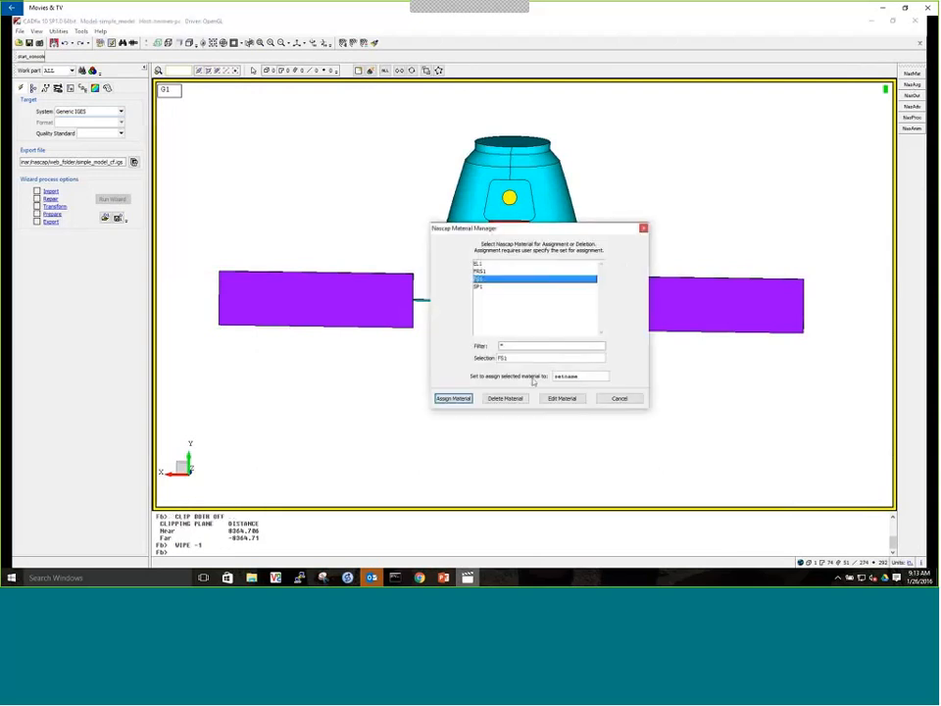
pyautogui.moveTo(585, 378); pyautogui.dragTo(523, 383)
pyautogui.write('window')
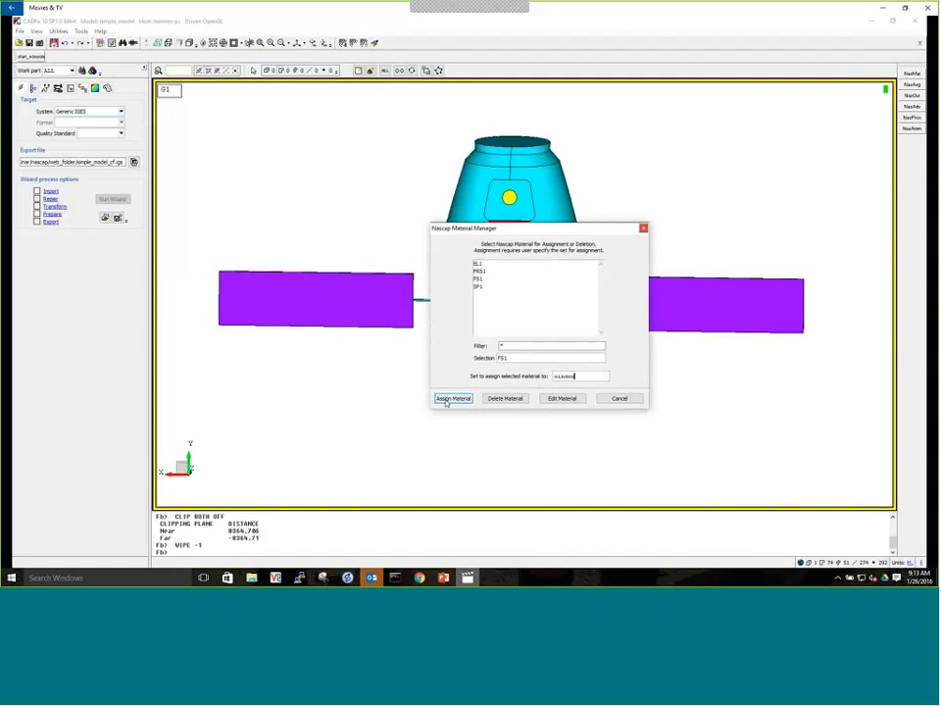
pyautogui.click(451, 399)
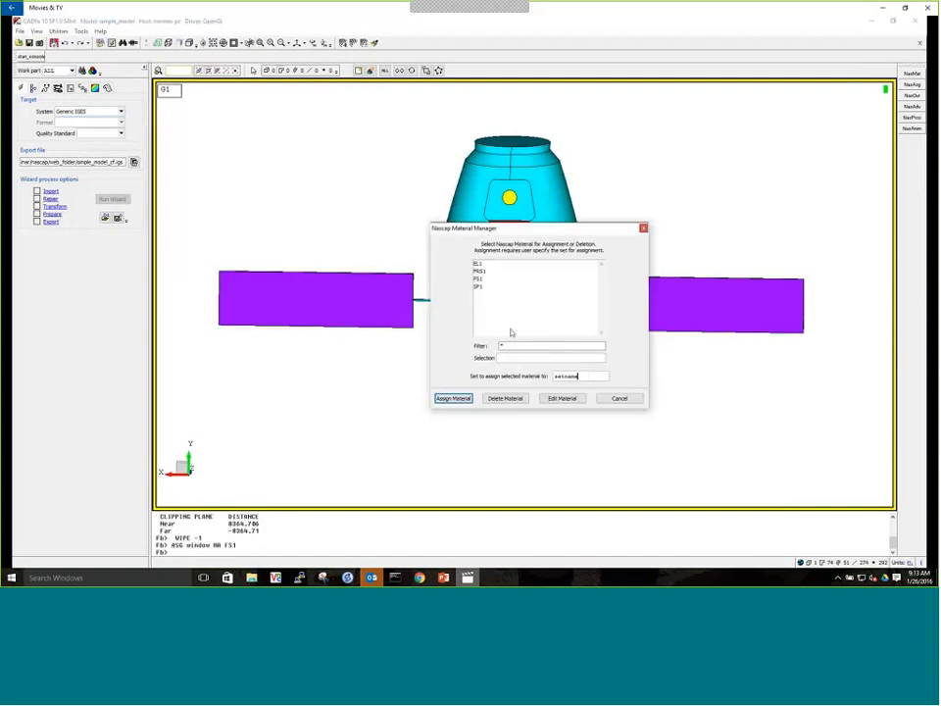
# Assign the Nascap material SP1 to the solar set
pyautogui.click(479, 285)
pyautogui.moveTo(596, 377); pyautogui.dragTo(510, 377)
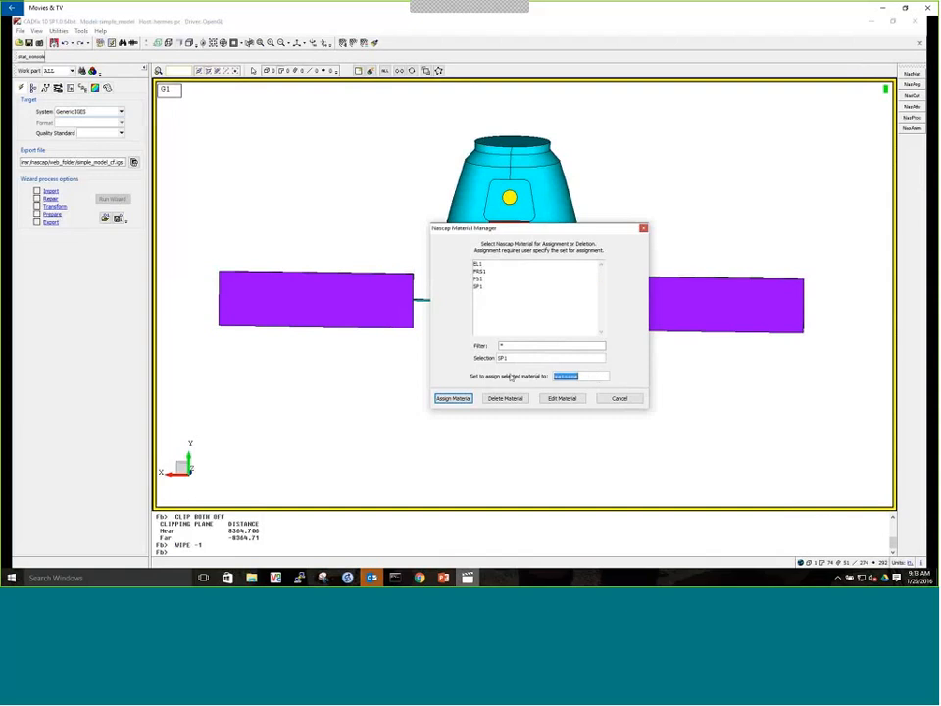
pyautogui.write('solar')
pyautogui.click(453, 398)
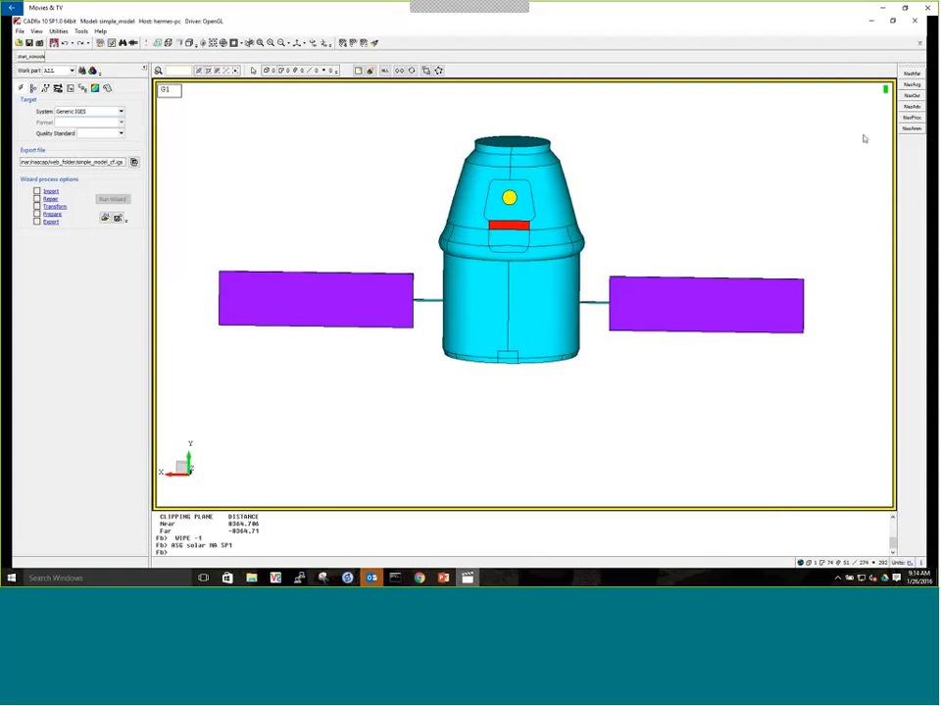
# Generate the Nascap object file file.xml from the set sall in the Nascap Object Tool, adjusting the meshsize divisions
pyautogui.click(911, 96)
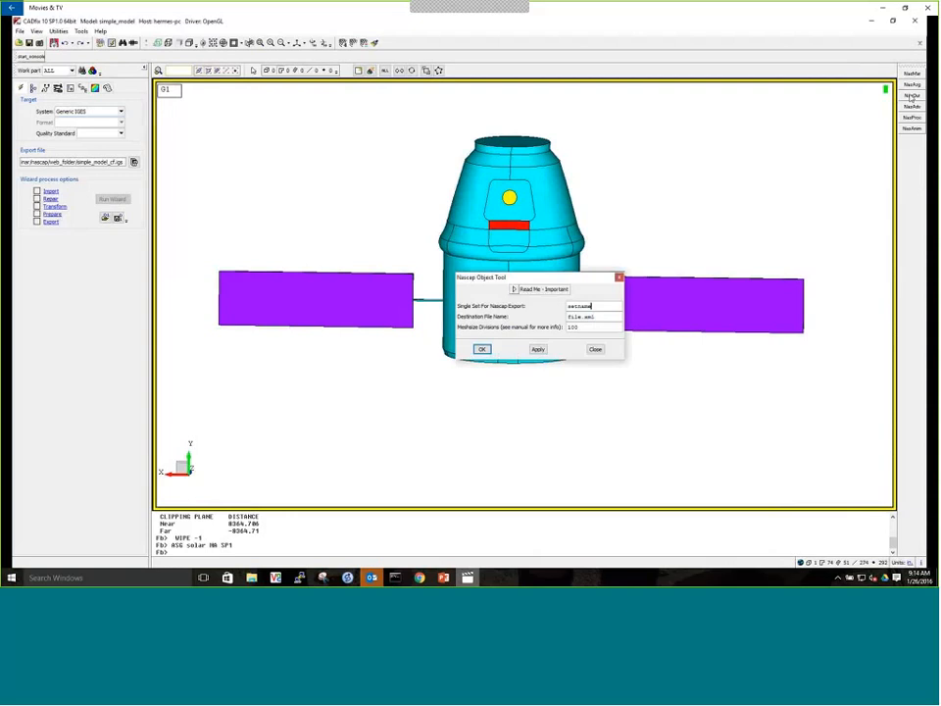
pyautogui.moveTo(589, 280); pyautogui.dragTo(486, 283)
pyautogui.doubleClick(495, 308)
pyautogui.write('s')
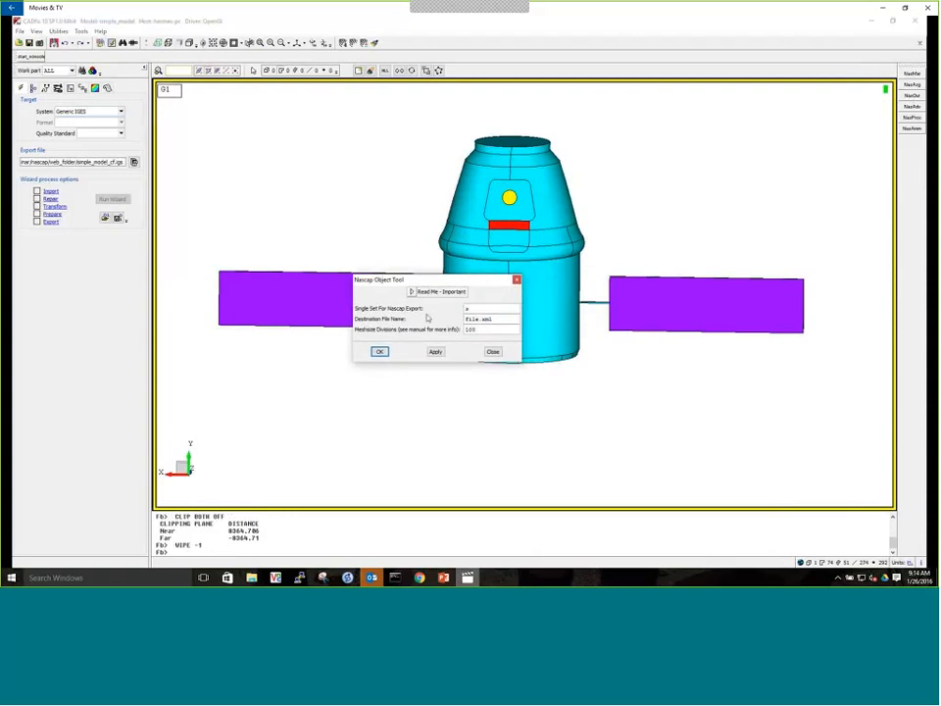
pyautogui.write('al')
pyautogui.press('Tab')
pyautogui.click(484, 330)
pyautogui.press('BackSpace')
pyautogui.press('BackSpace')
pyautogui.write('105')
pyautogui.click(379, 351)
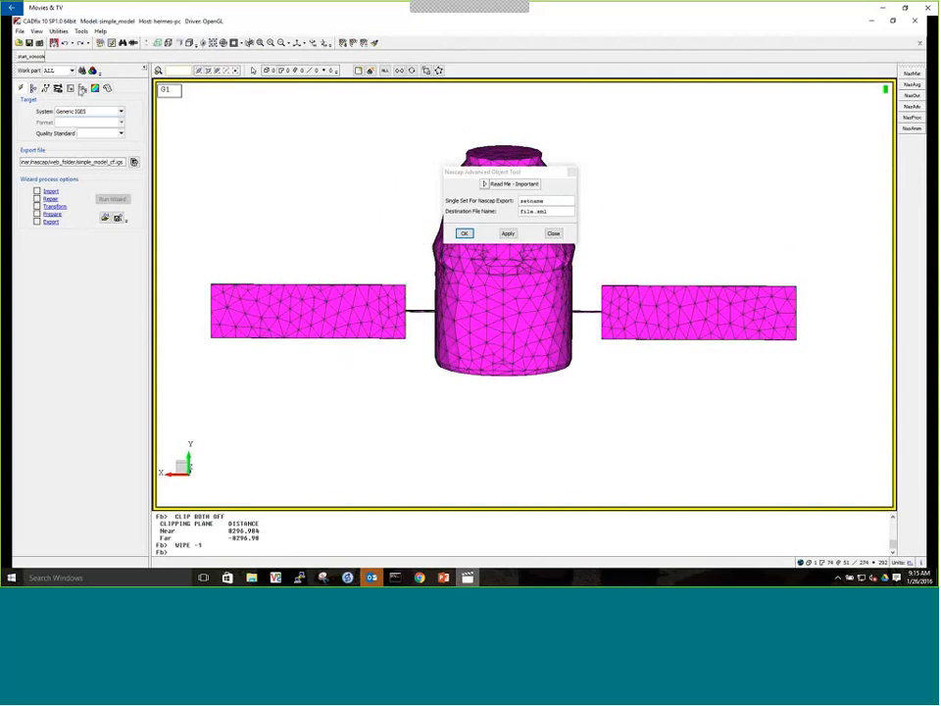
# View the Mesh Manager's settings, and close it along with the Nascap Advanced Object Tool
pyautogui.click(83, 90)
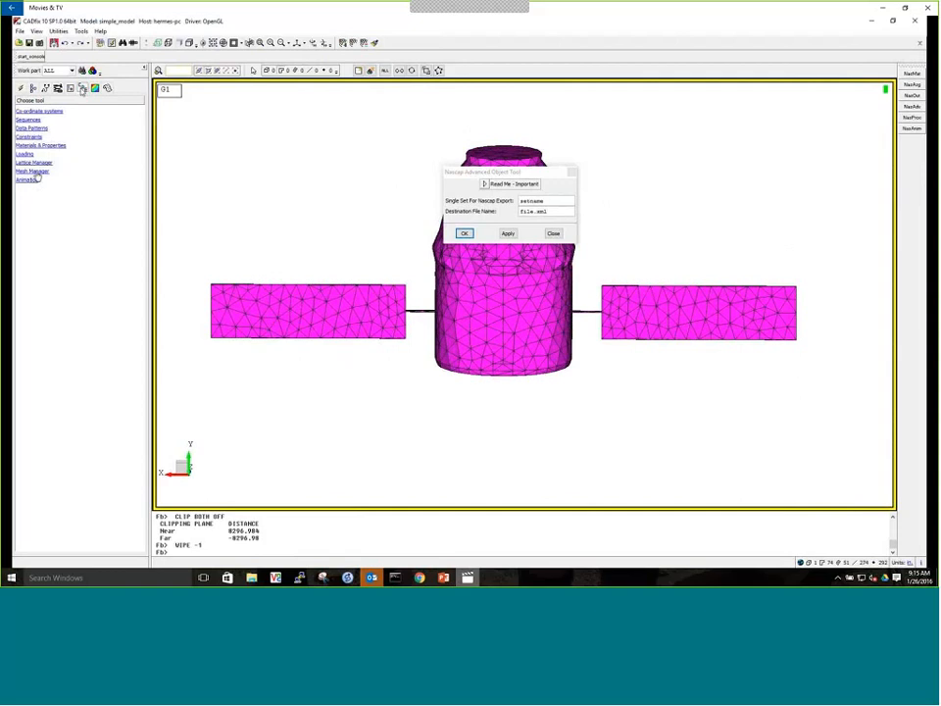
pyautogui.moveTo(97, 127); pyautogui.dragTo(269, 134)
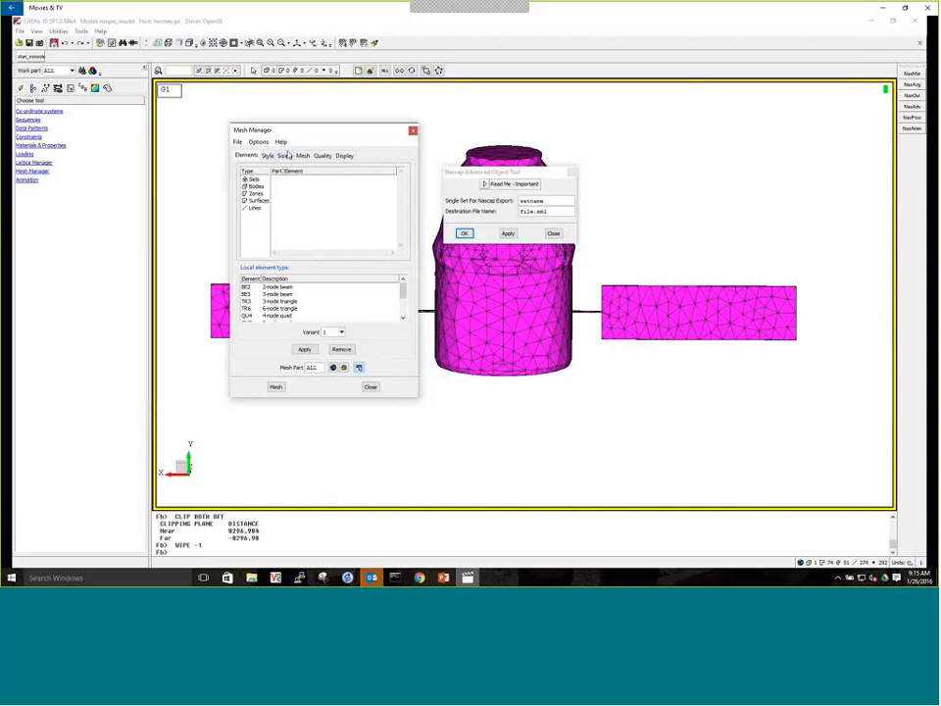
pyautogui.click(262, 407)
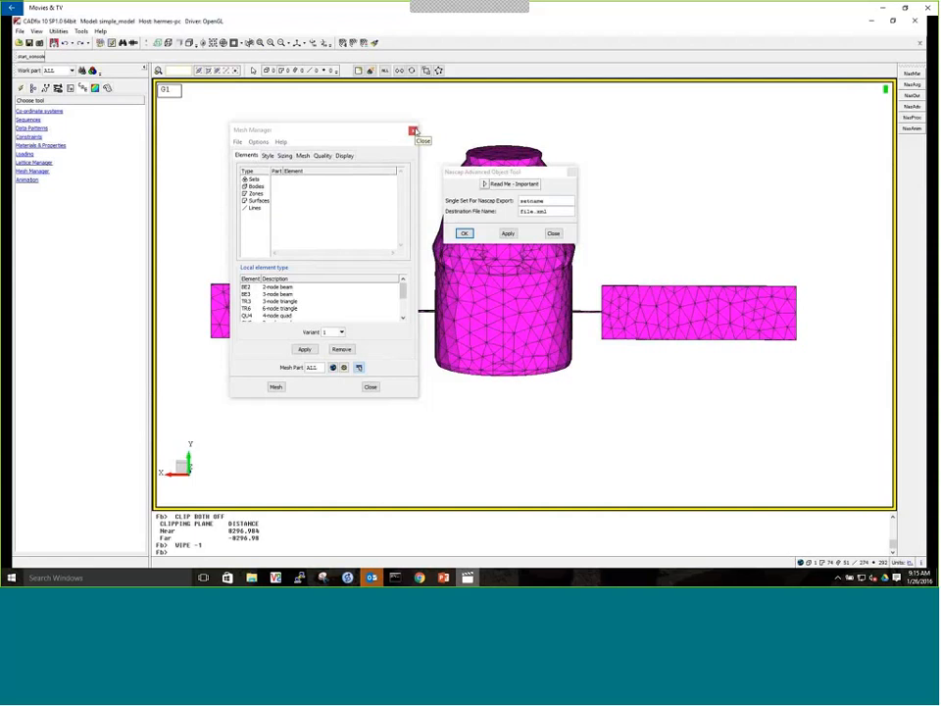
pyautogui.click(413, 131)
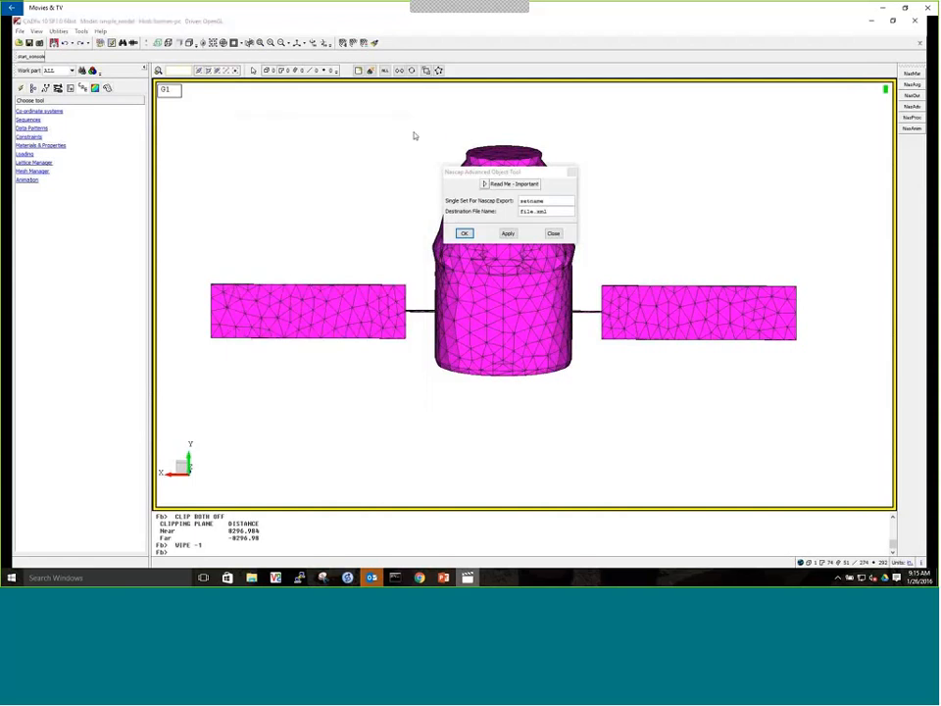
pyautogui.click(555, 234)
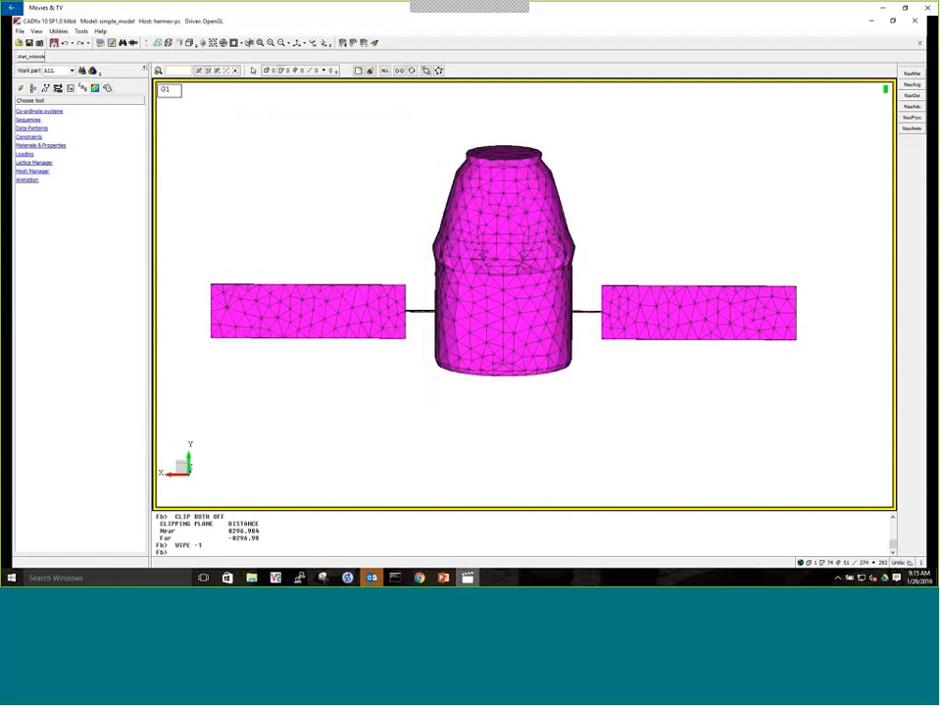
# Switch to Nascap2k Object Toolkit, open file.xml from web_folder, and maximize the window
pyautogui.press('super')
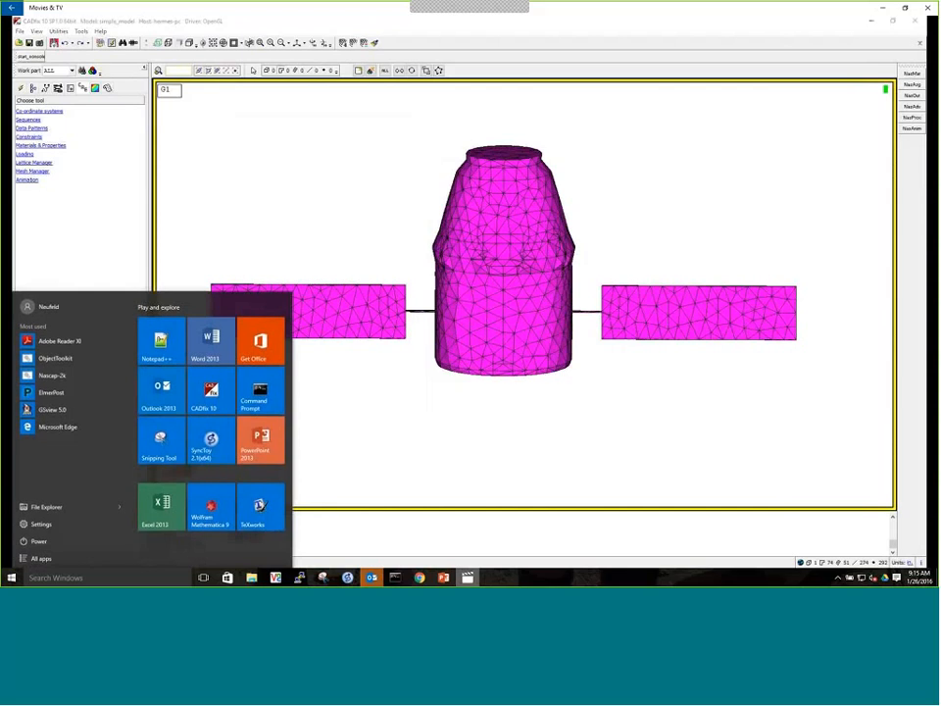
pyautogui.click(60, 359)
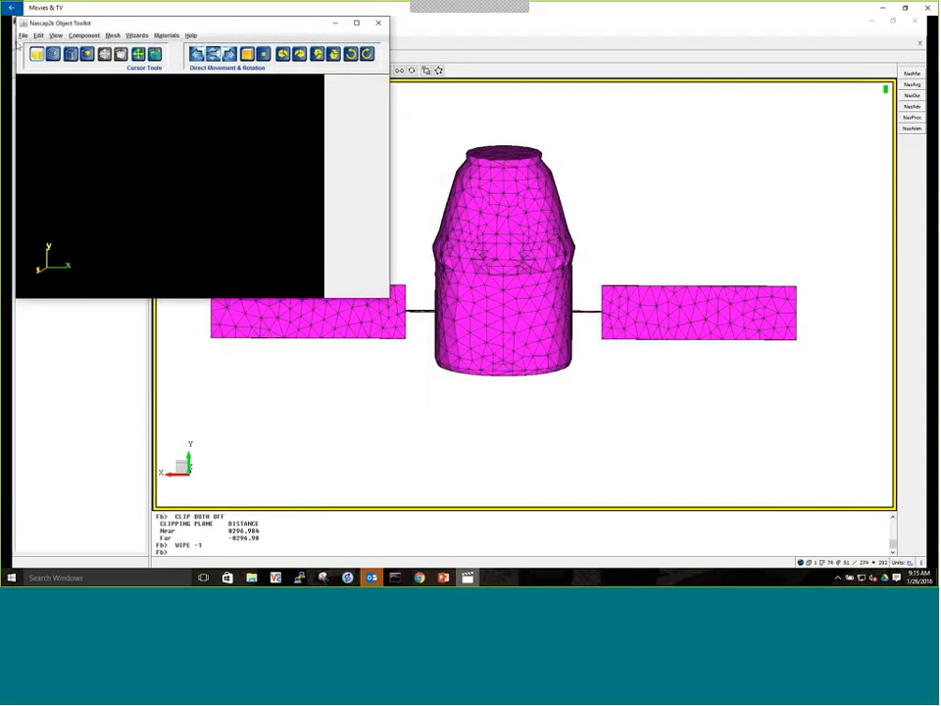
pyautogui.click(24, 35)
pyautogui.click(39, 57)
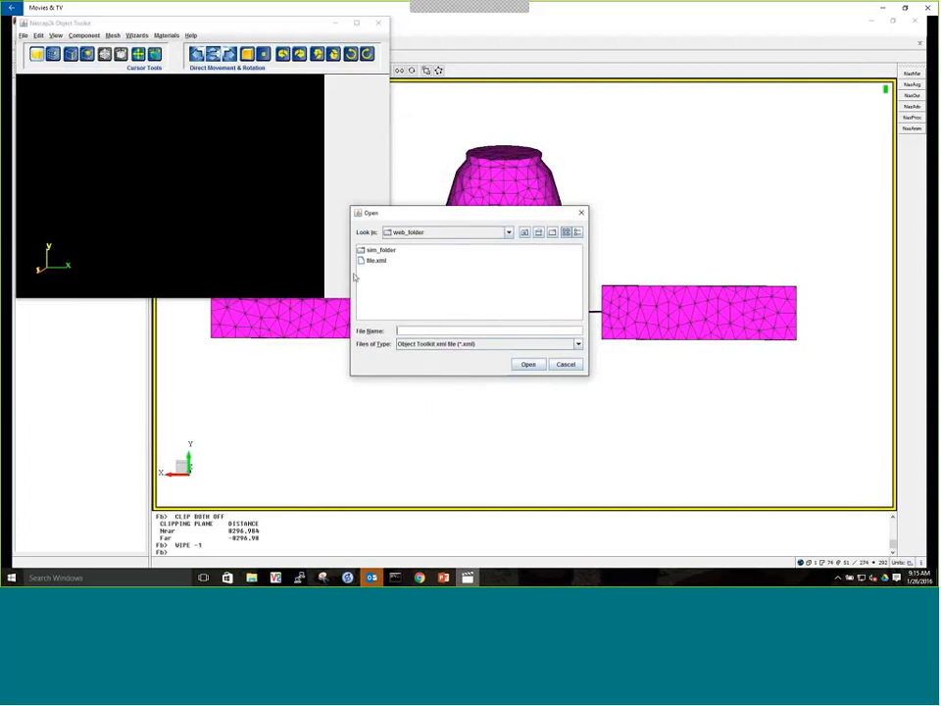
pyautogui.doubleClick(373, 261)
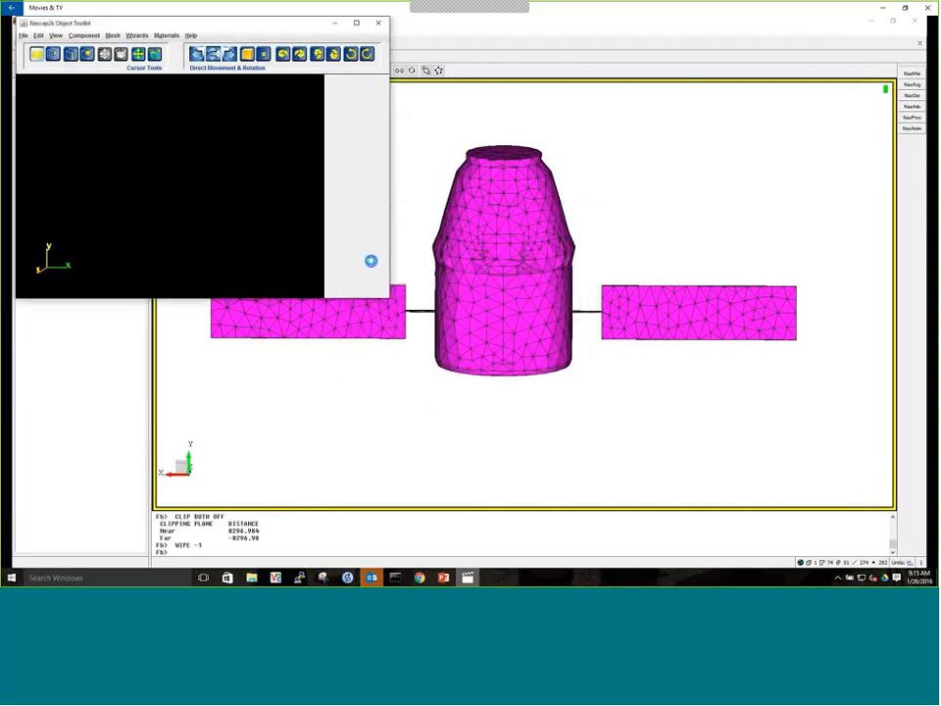
pyautogui.click(356, 22)
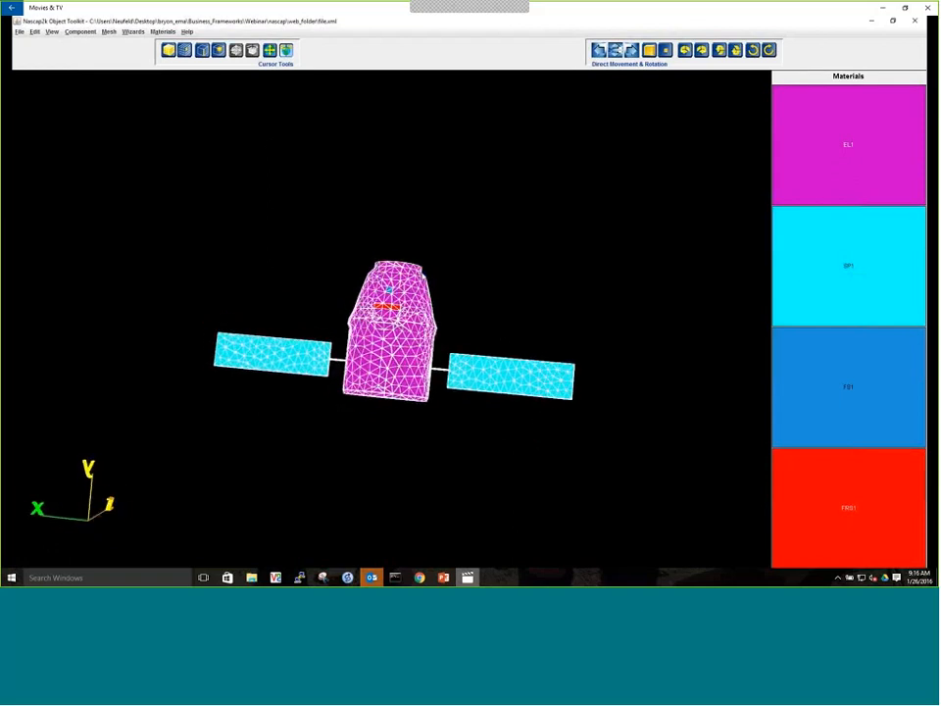
# Select a patch of adjacent EL1 mesh elements on the capsule's upper cone near the window, and release the selection
pyautogui.click(649, 53)
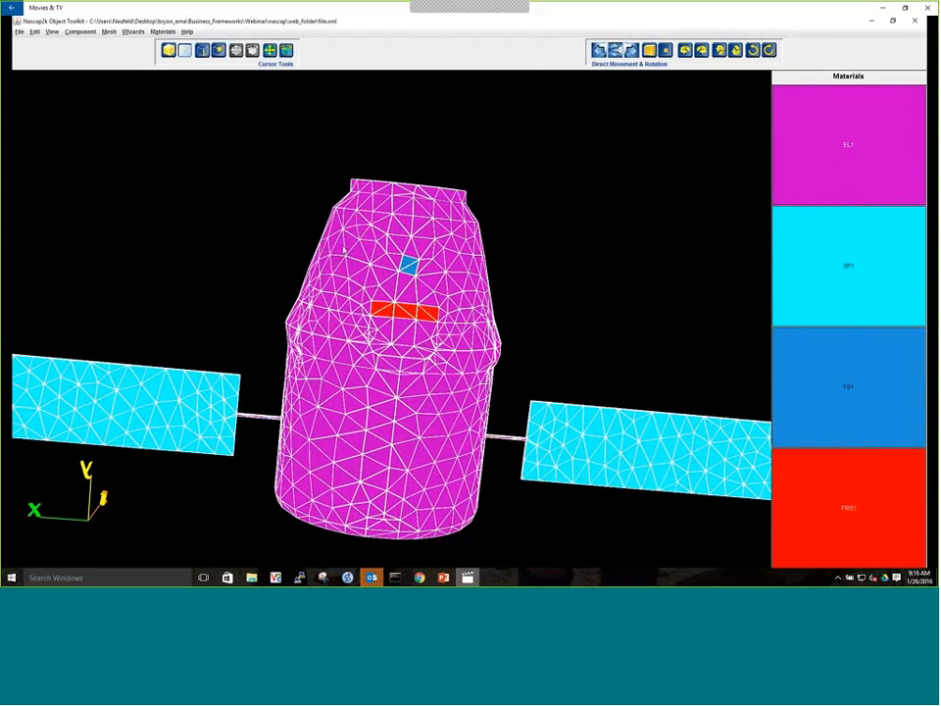
pyautogui.click(343, 248)
pyautogui.click(354, 238)
pyautogui.click(354, 232)
pyautogui.click(352, 222)
pyautogui.click(348, 217)
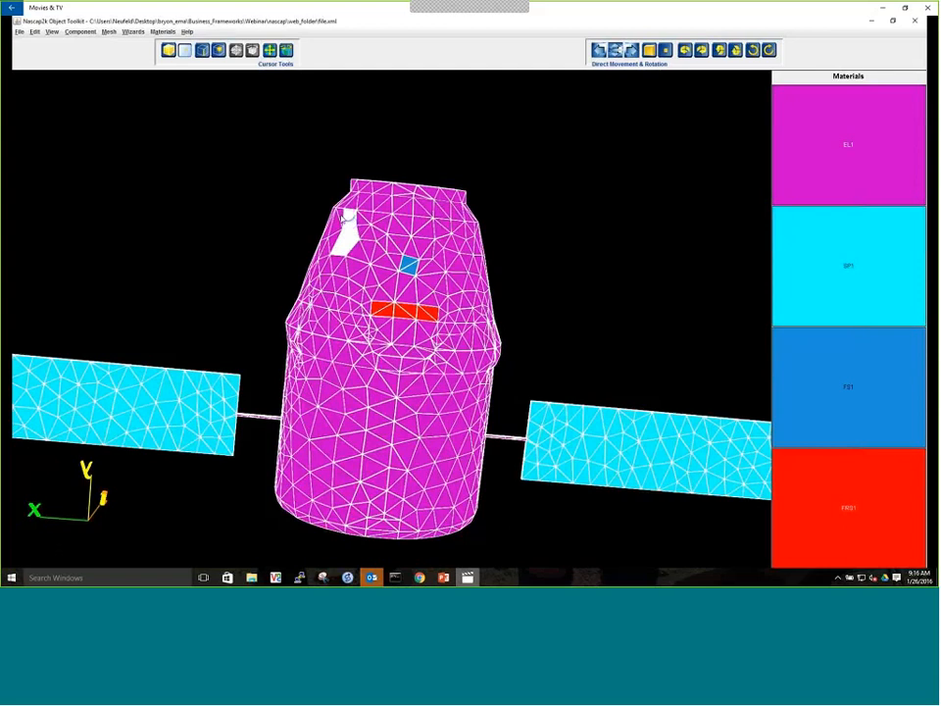
pyautogui.click(341, 215)
pyautogui.click(335, 225)
pyautogui.click(350, 261)
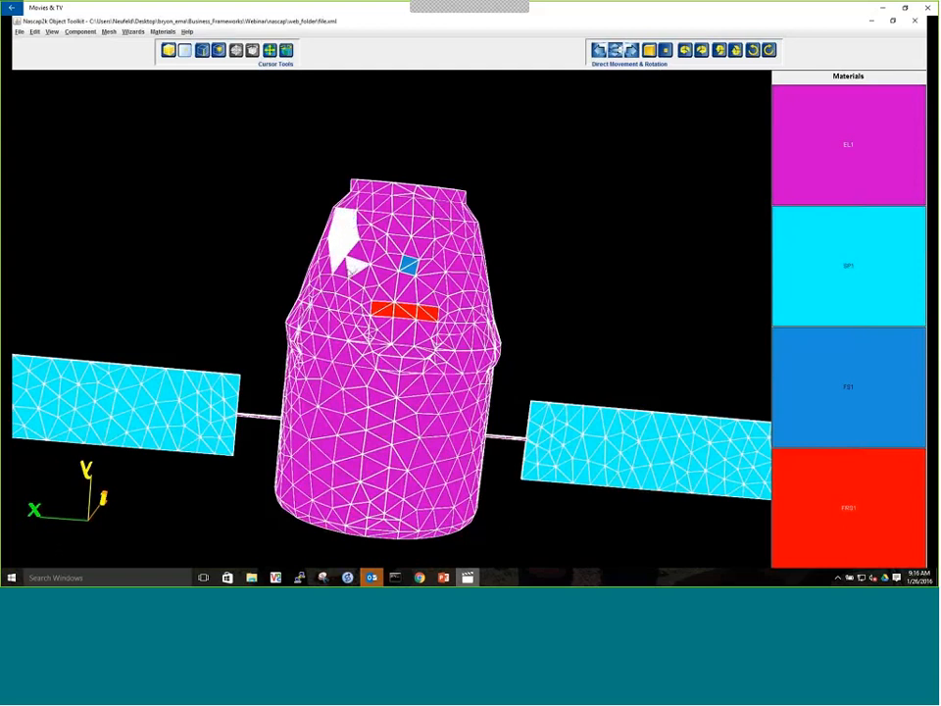
pyautogui.click(343, 267)
pyautogui.click(357, 254)
pyautogui.click(368, 247)
pyautogui.click(365, 234)
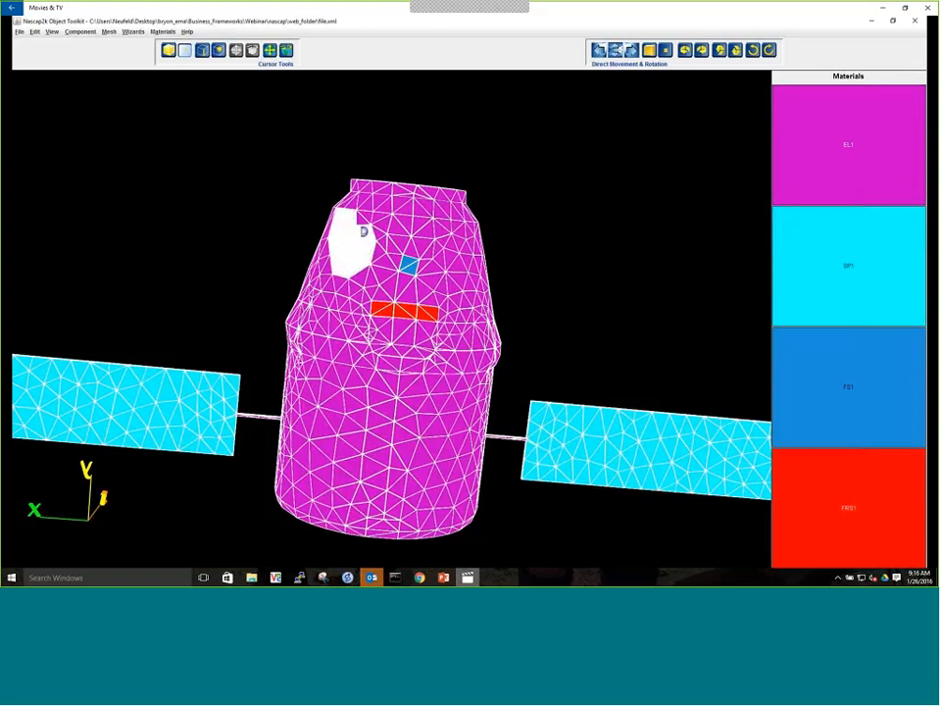
pyautogui.click(360, 219)
pyautogui.click(366, 214)
pyautogui.click(378, 217)
pyautogui.click(383, 224)
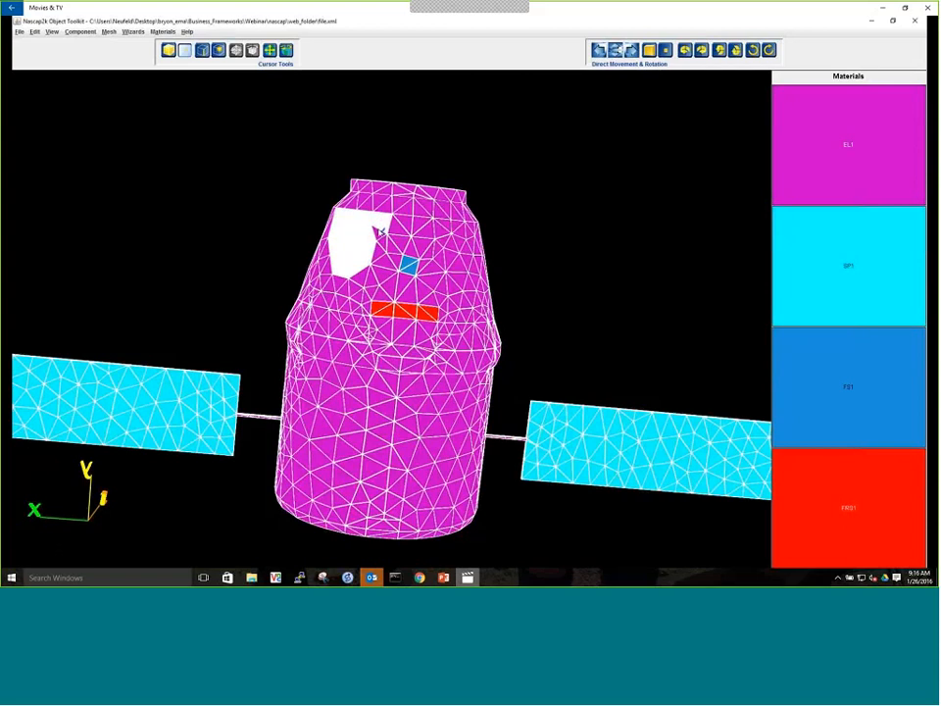
pyautogui.click(378, 233)
pyautogui.click(240, 203)
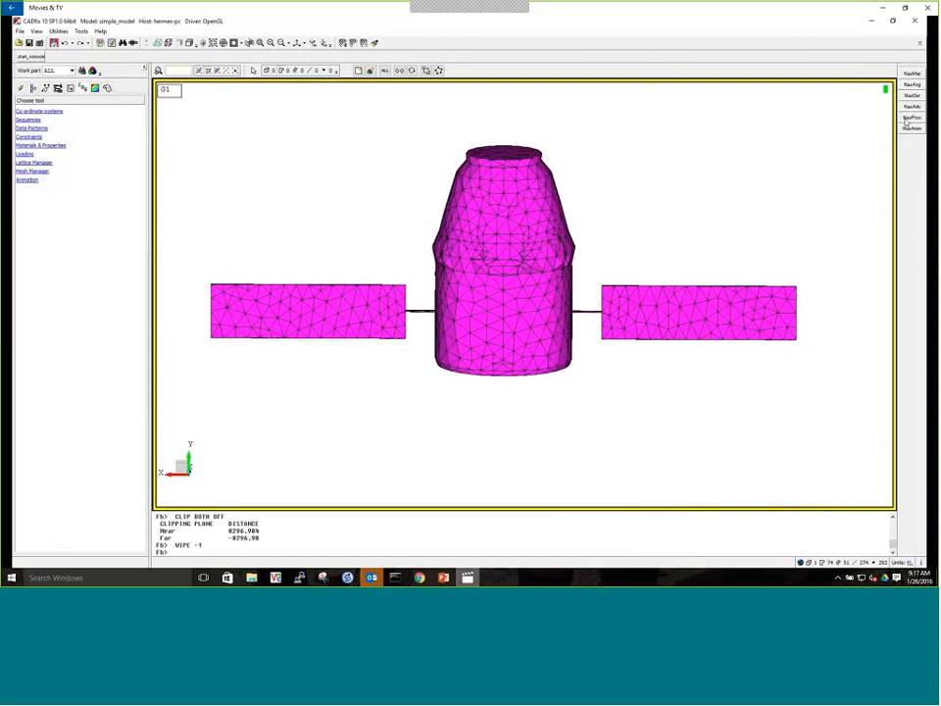
# Process the Nascap results file simple.NDB from the nascap_simulation folder into file.dat with the Nascap Processing tool
pyautogui.click(909, 119)
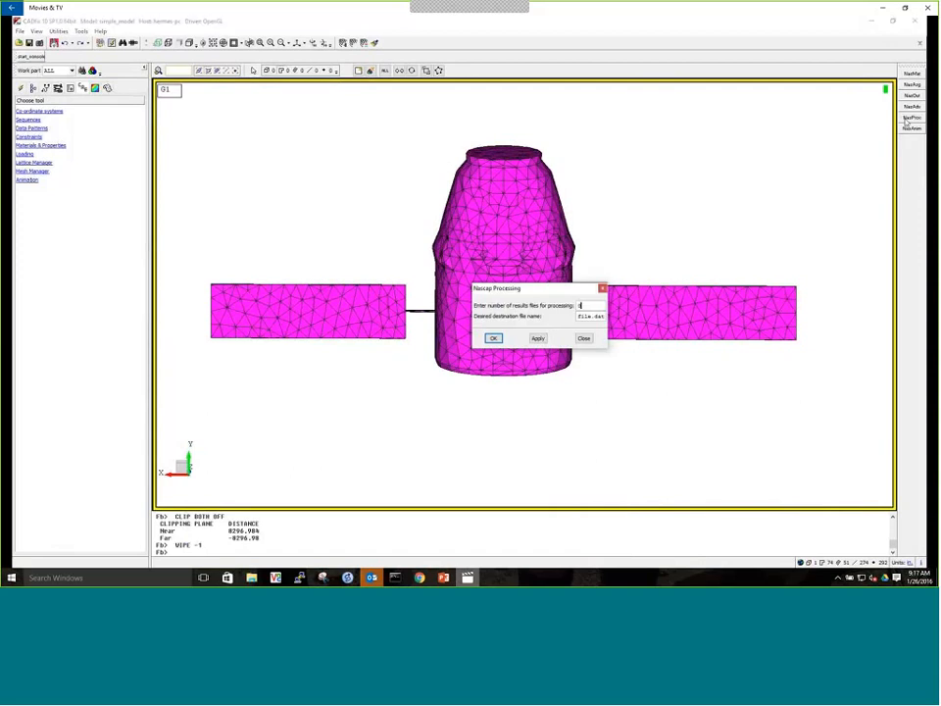
pyautogui.moveTo(540, 289); pyautogui.dragTo(341, 246)
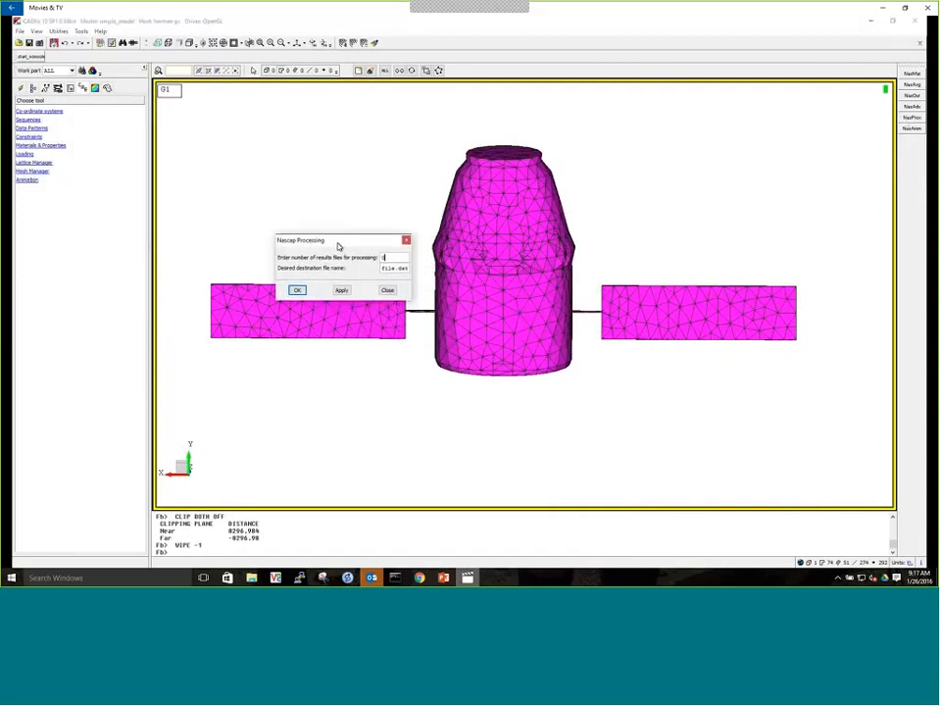
pyautogui.doubleClick(396, 260)
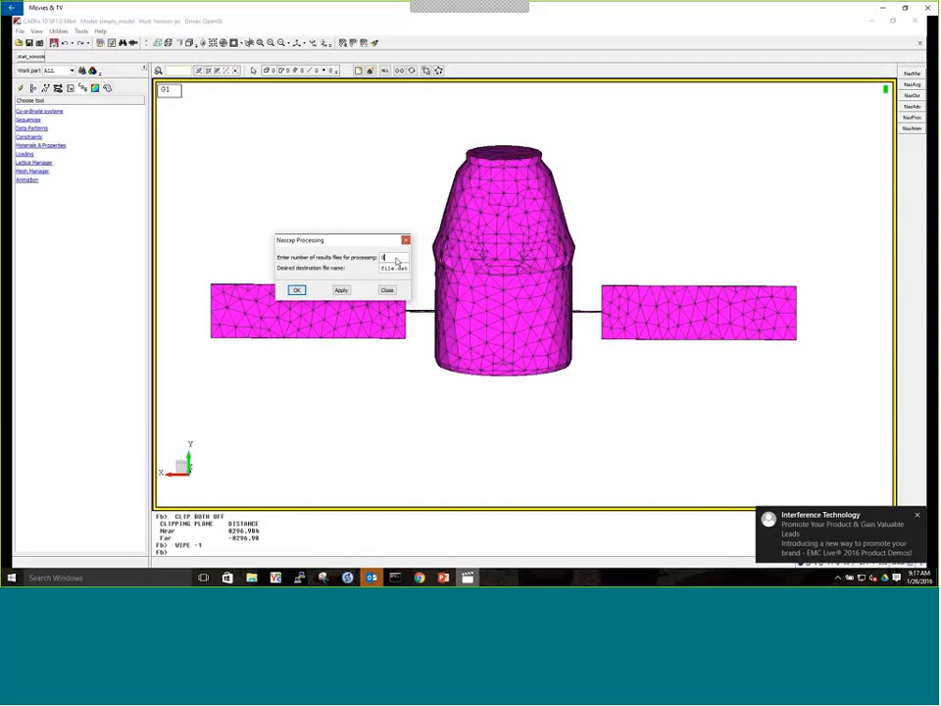
pyautogui.click(918, 514)
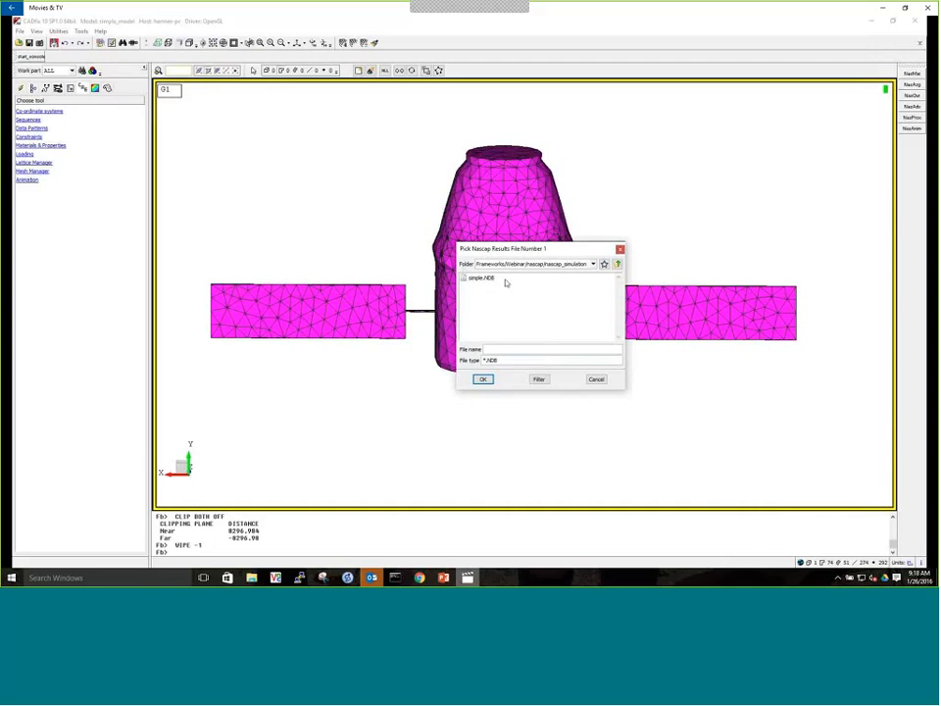
pyautogui.doubleClick(481, 279)
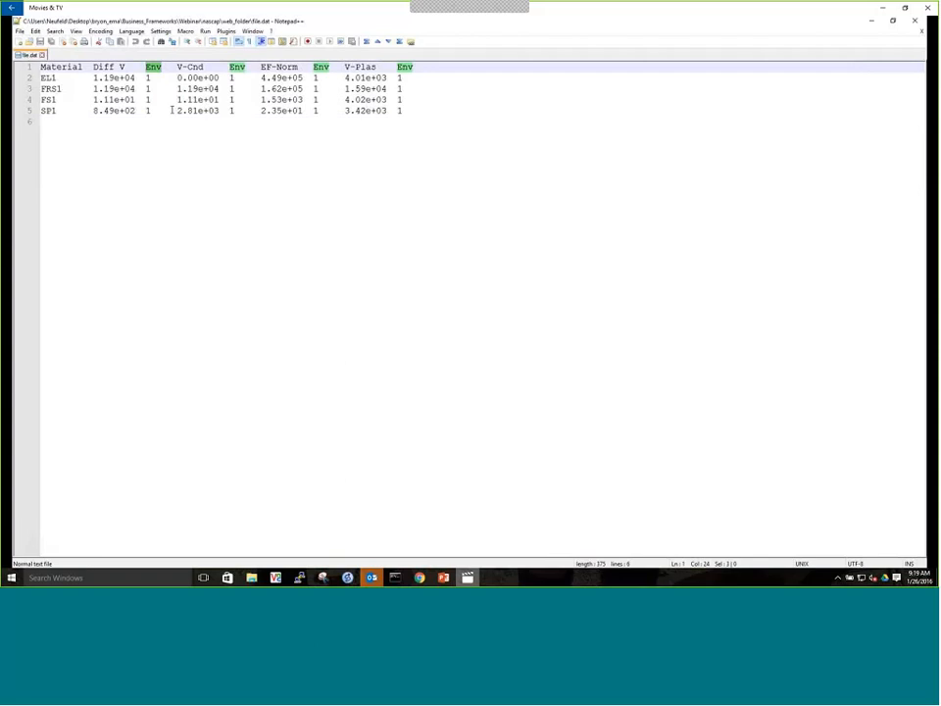
# Examine the differential voltage values for EL1 and FRS1 in file.dat, and minimize the text editor
pyautogui.moveTo(93, 77); pyautogui.dragTo(139, 90)
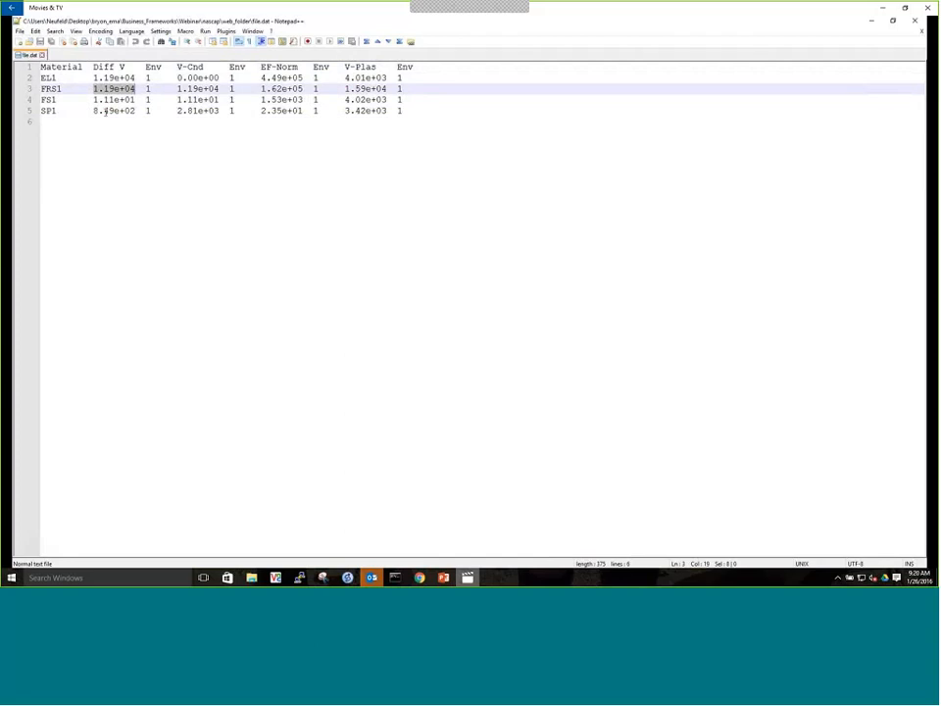
pyautogui.click(127, 138)
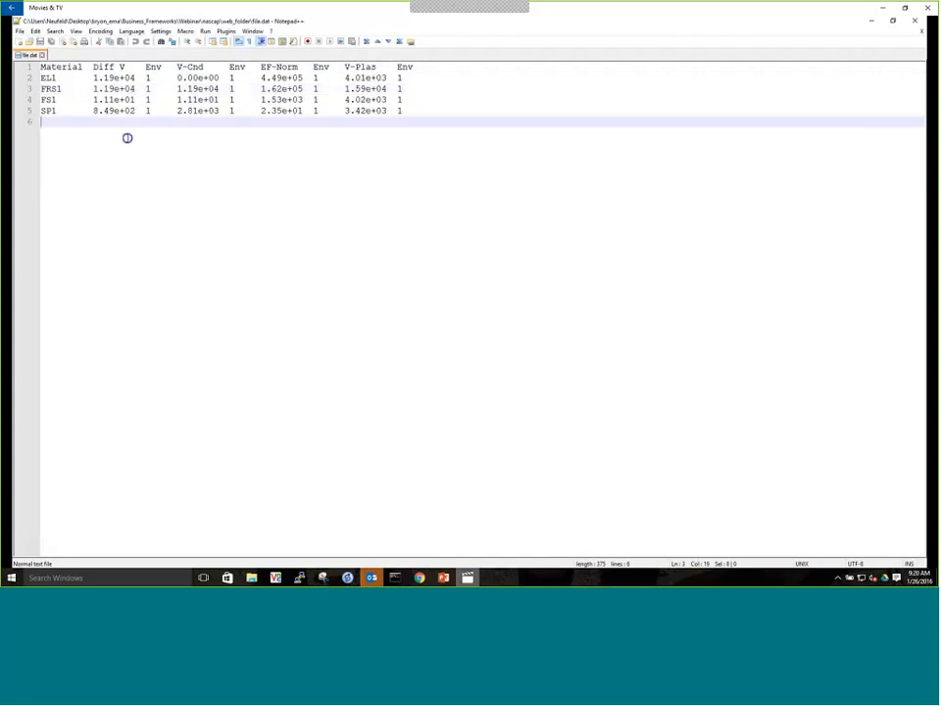
pyautogui.click(870, 23)
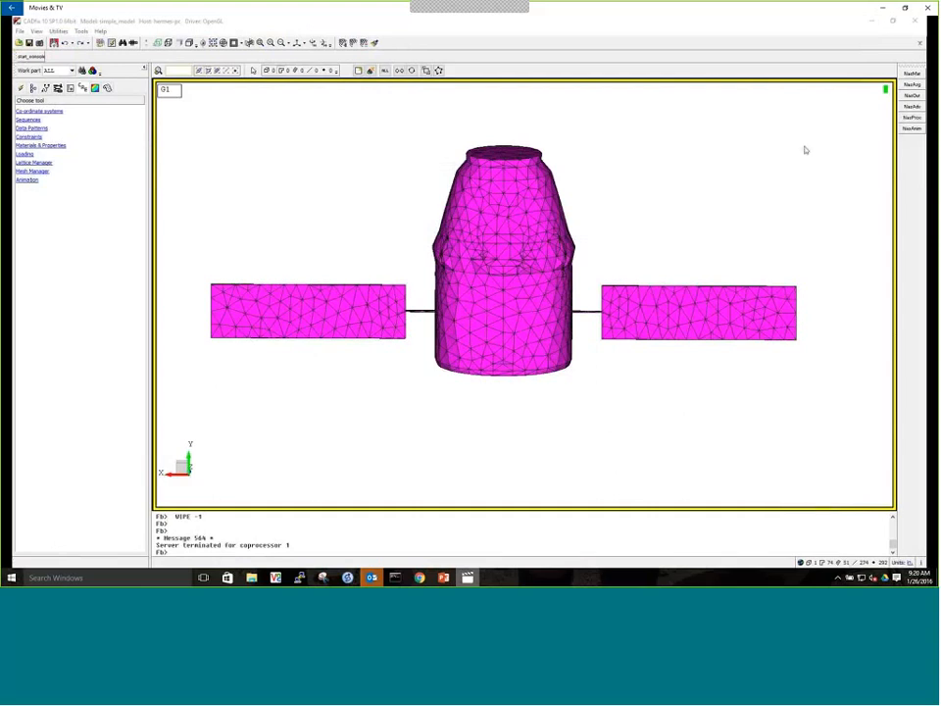
# Set up a Nascap animation for the set sall with 200 simulation time steps
pyautogui.click(911, 129)
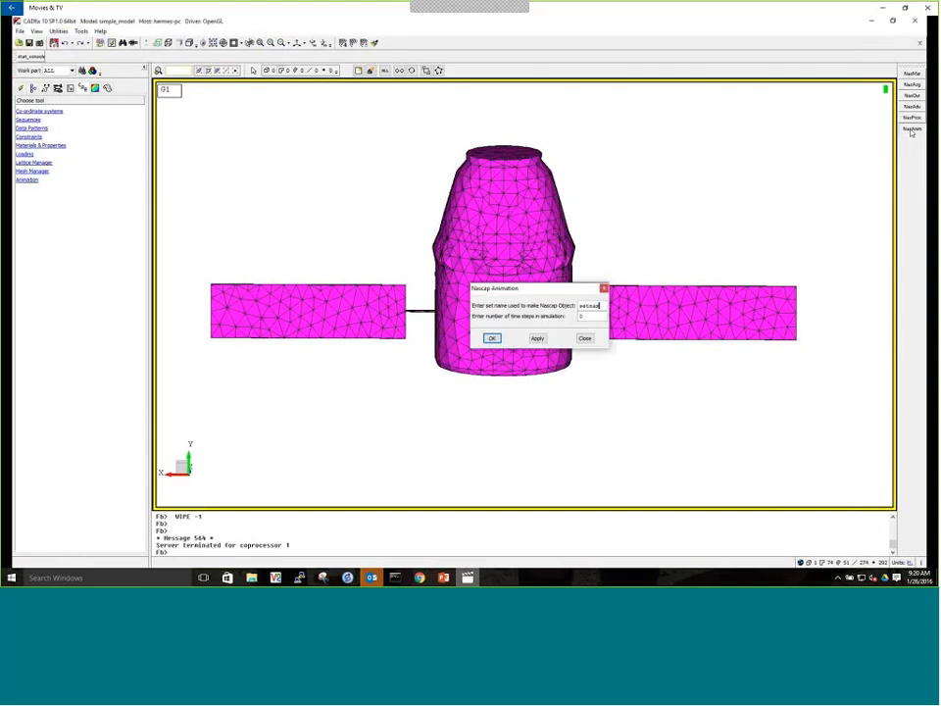
pyautogui.moveTo(576, 296); pyautogui.dragTo(377, 193)
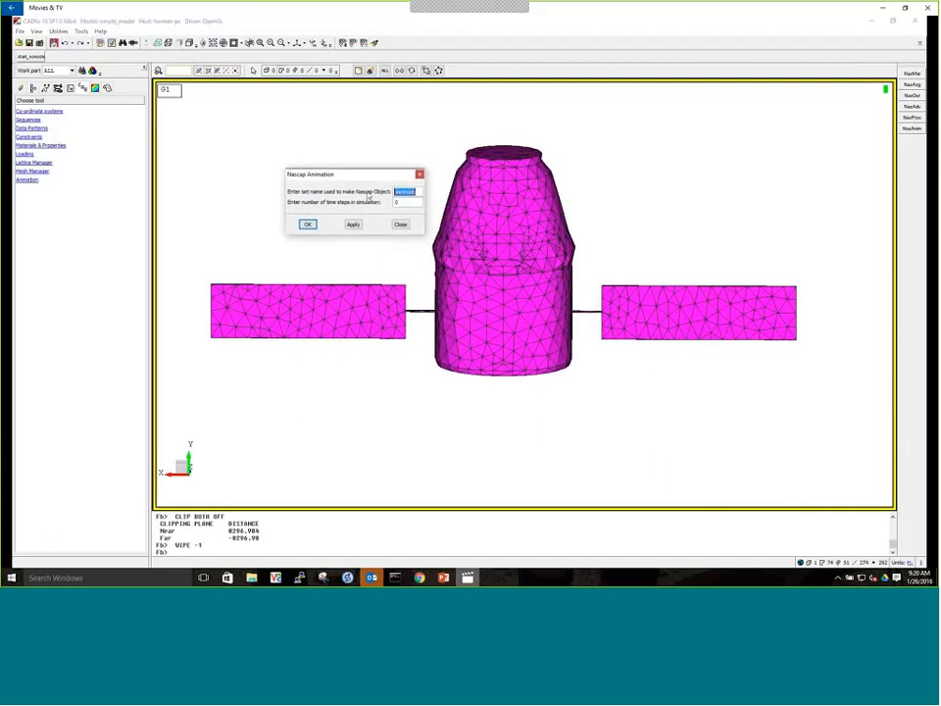
pyautogui.write('sail')
pyautogui.press('BackSpace')
pyautogui.write('200')
pyautogui.click(307, 224)
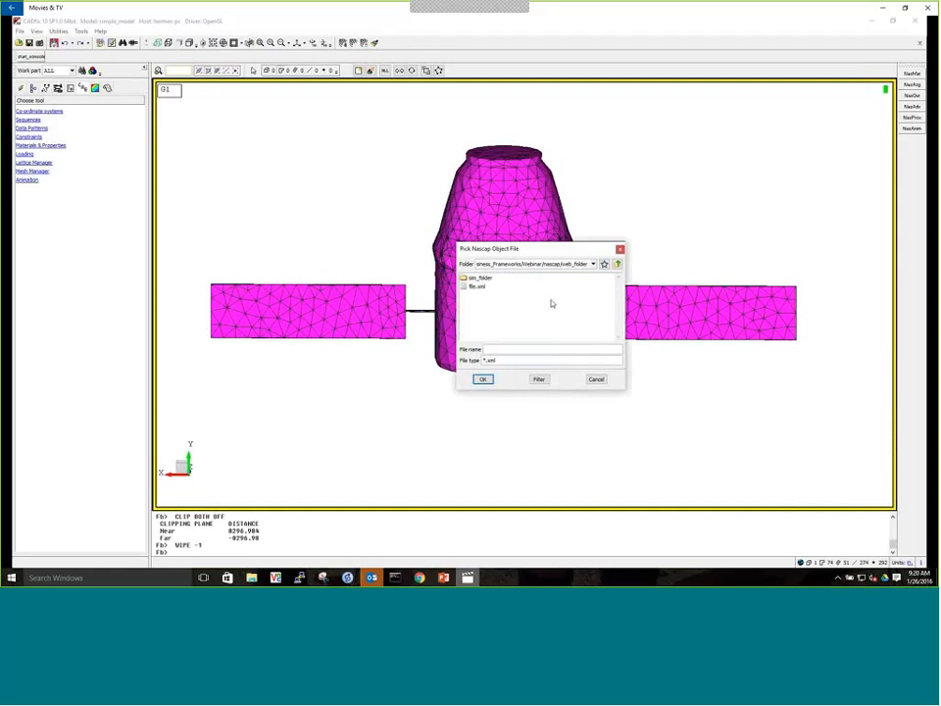
# Load the Nascap object file and simple.NTM from the nascap_simulation folder as inputs for the animation
pyautogui.click(617, 264)
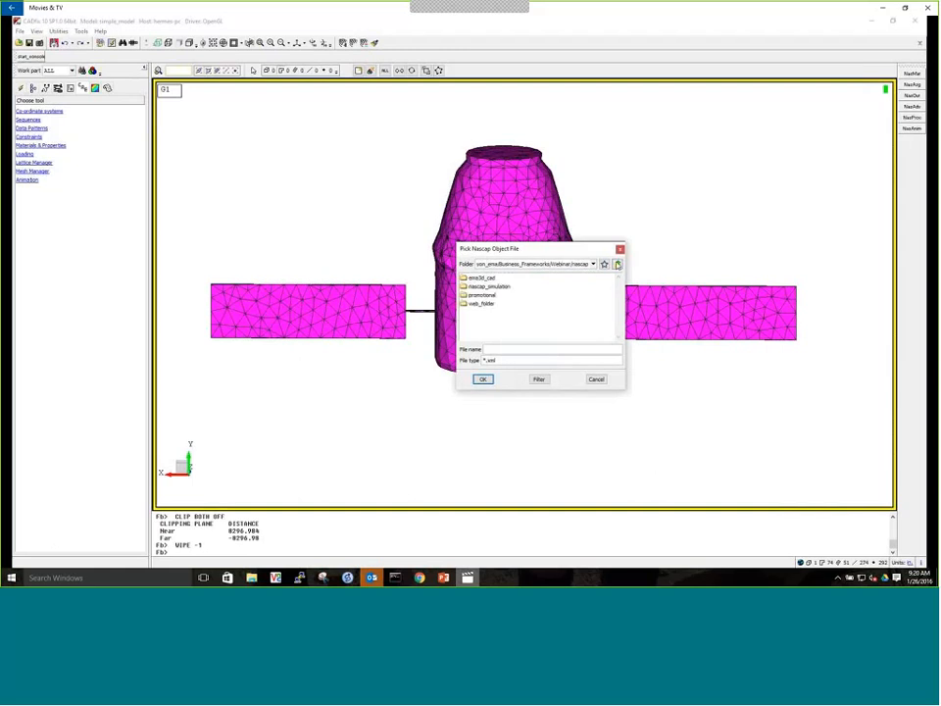
pyautogui.doubleClick(487, 286)
pyautogui.doubleClick(488, 287)
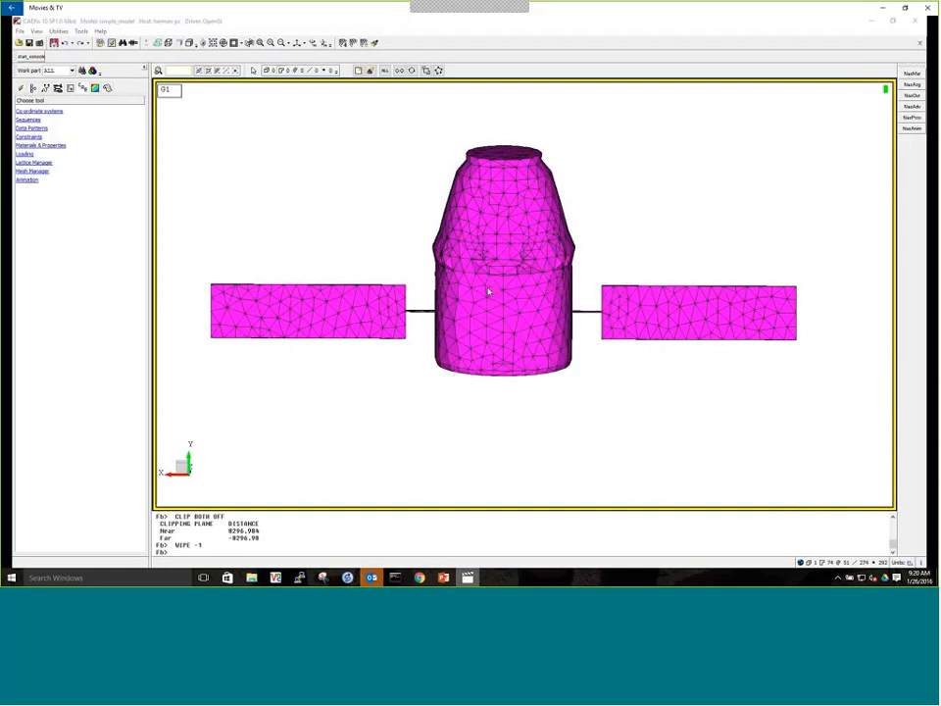
pyautogui.click(619, 264)
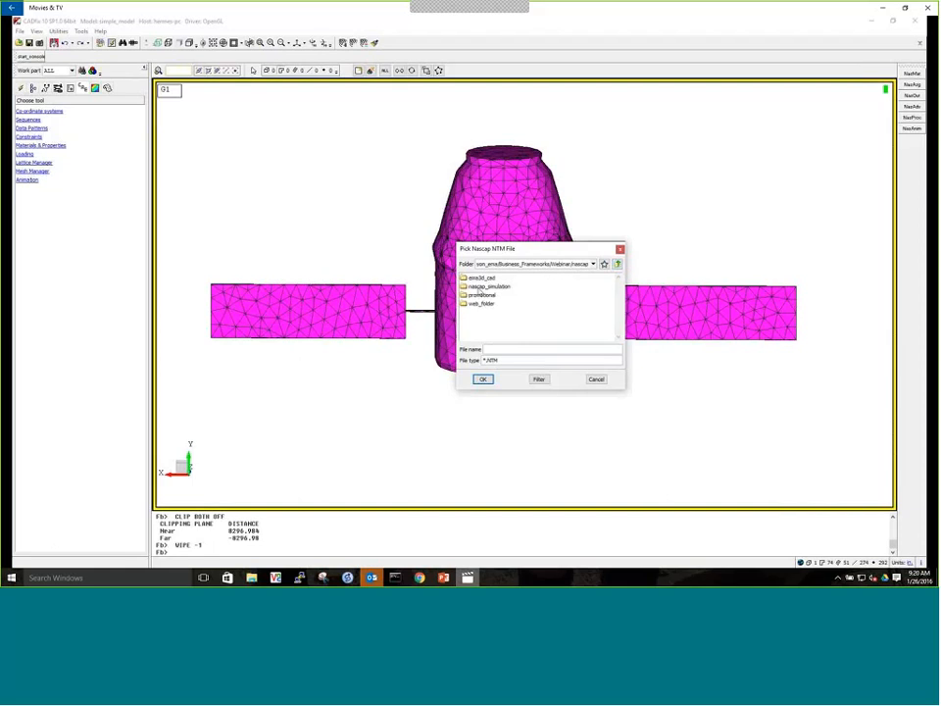
pyautogui.doubleClick(479, 286)
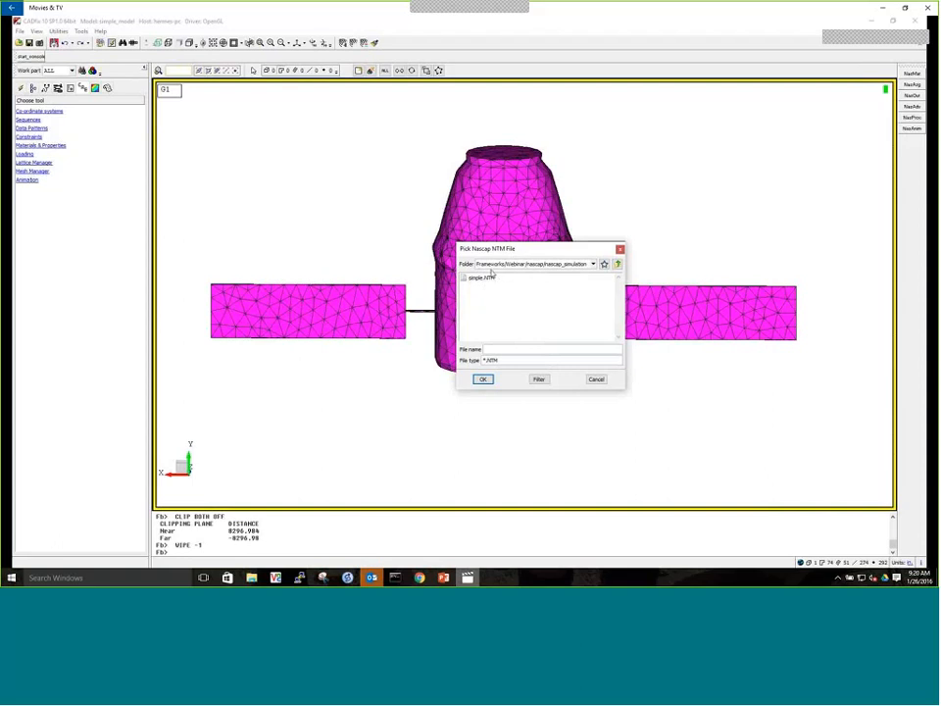
pyautogui.doubleClick(481, 279)
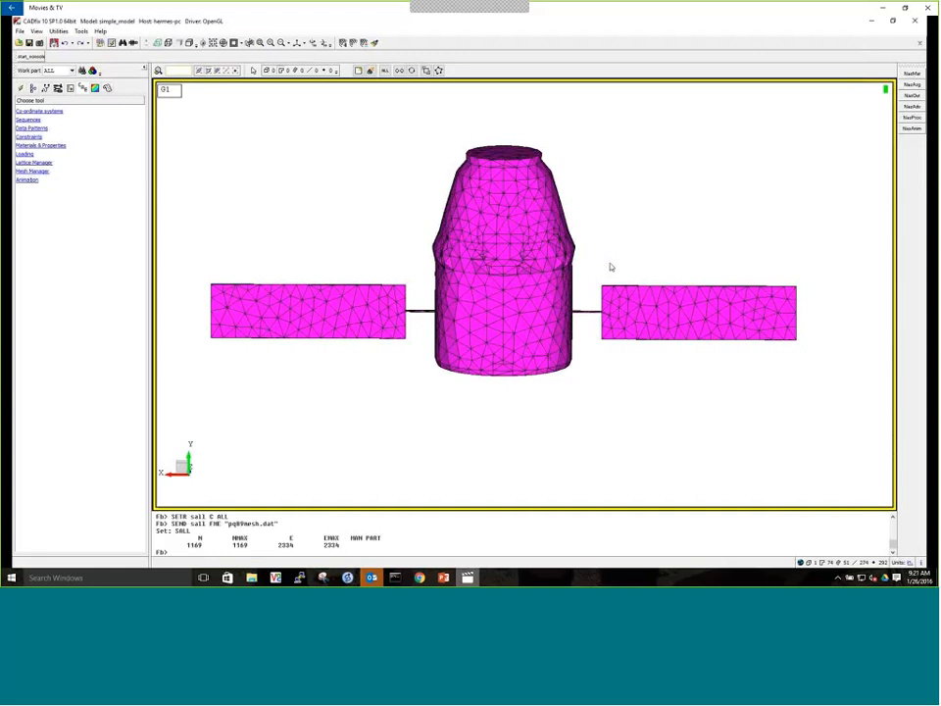
# Check web_folder for the results file simple_model.frm, and minimize the file explorer
pyautogui.press('Return')
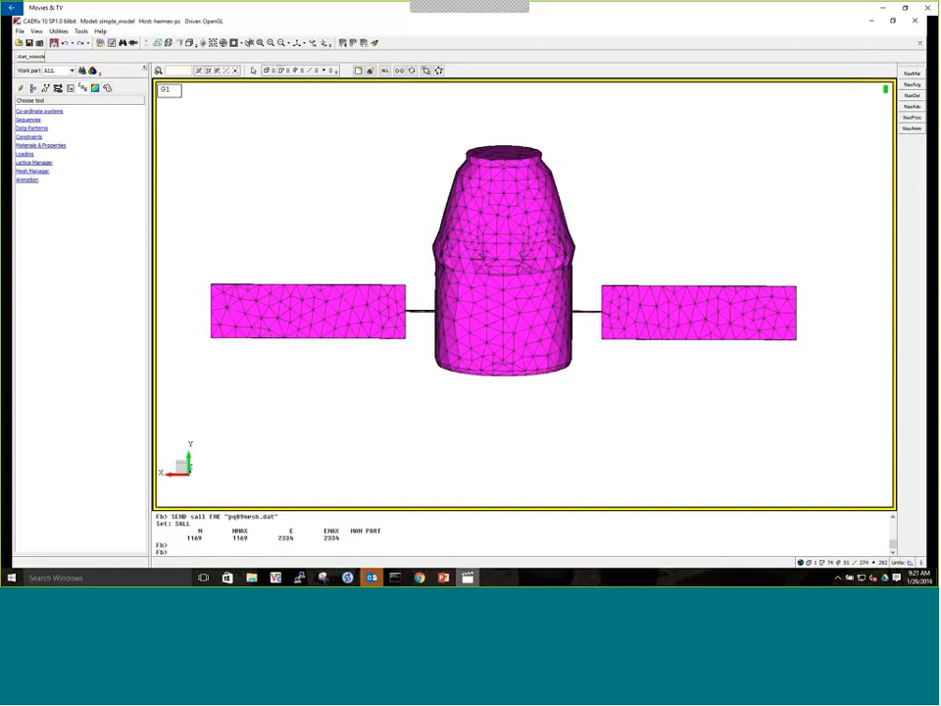
pyautogui.moveTo(938, 59); pyautogui.dragTo(287, 50)
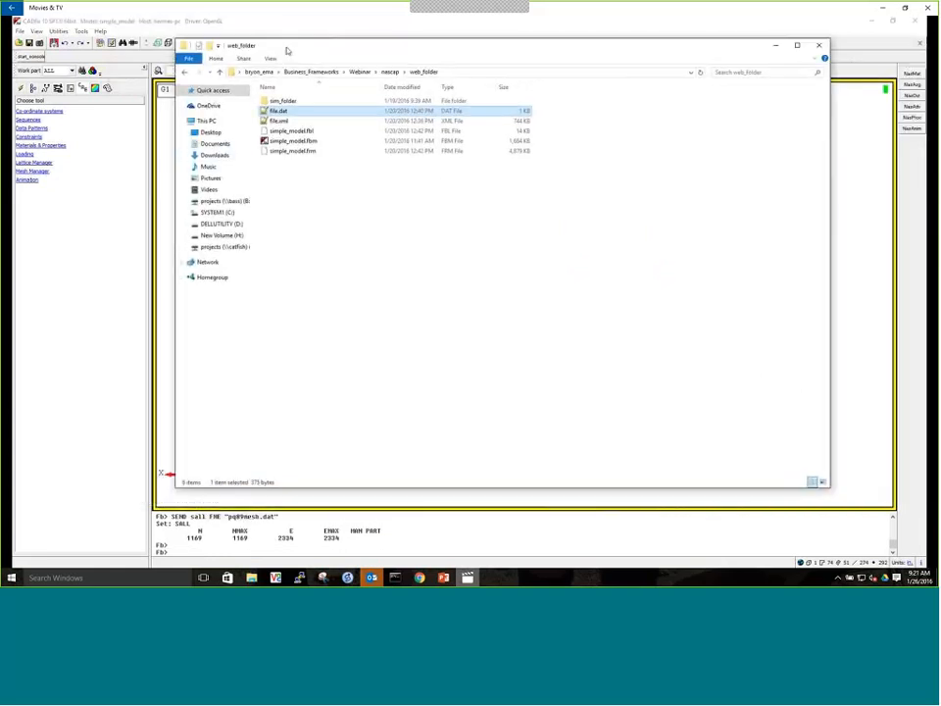
pyautogui.click(287, 152)
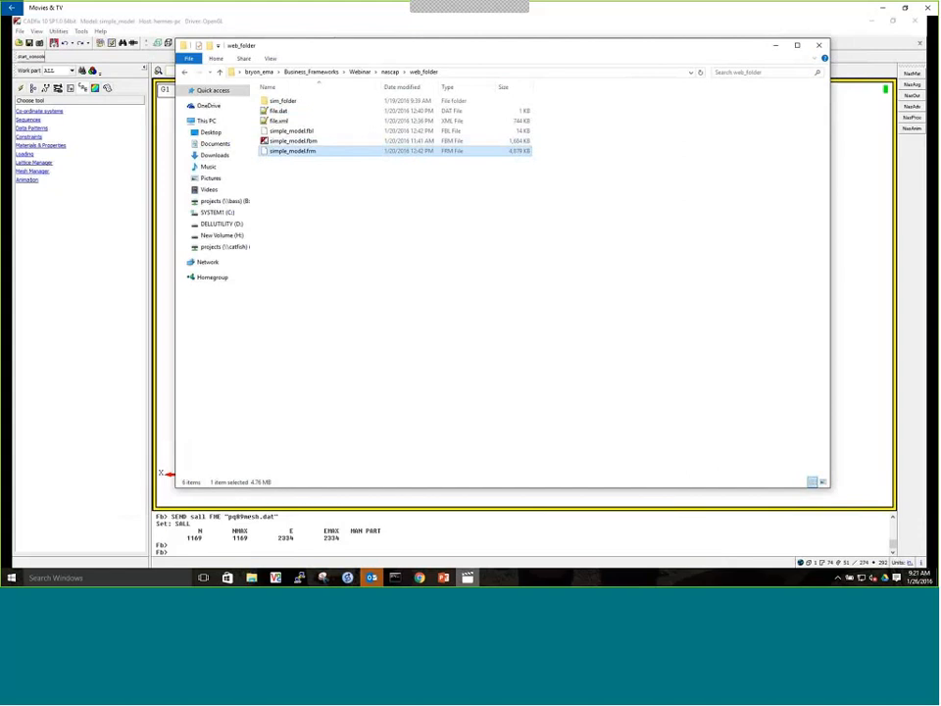
pyautogui.click(775, 45)
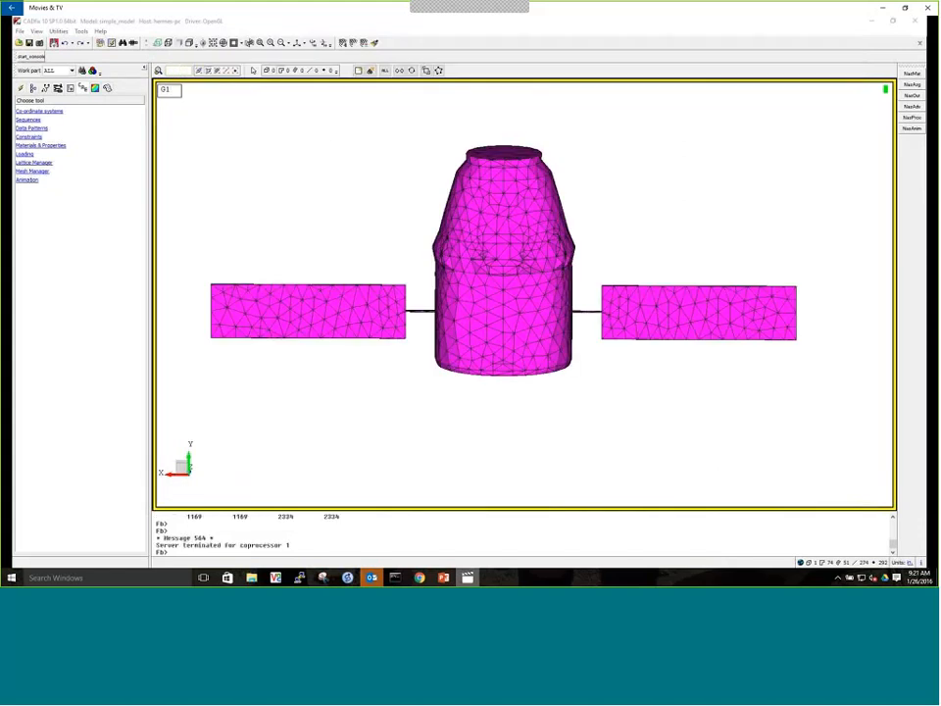
# Save the simple_model model and restart CADfix with simple_model.fbm in a maximized window
pyautogui.click(30, 44)
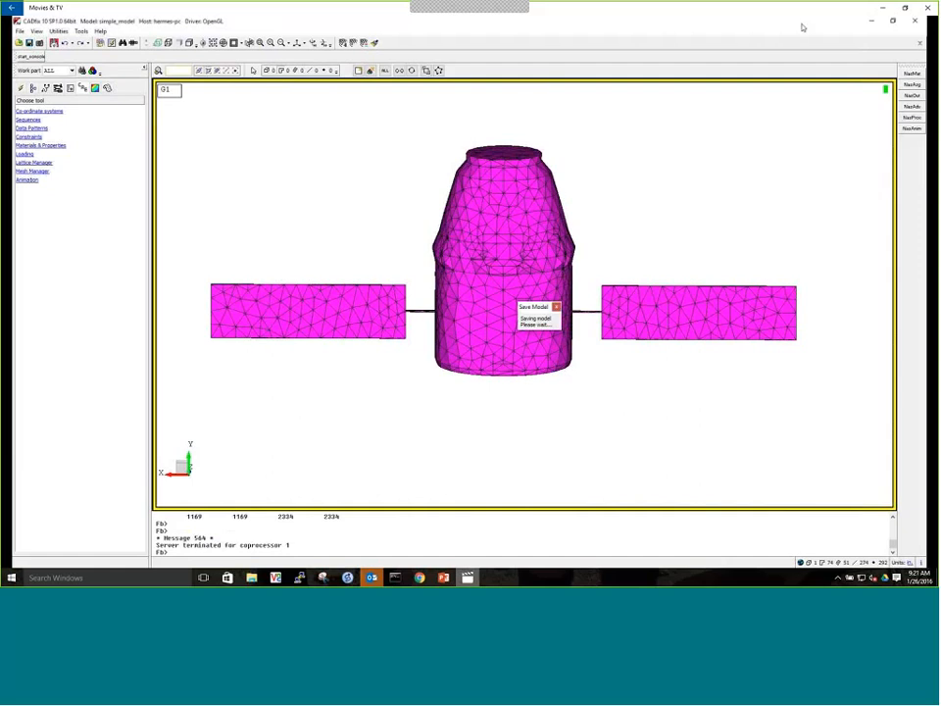
pyautogui.click(919, 21)
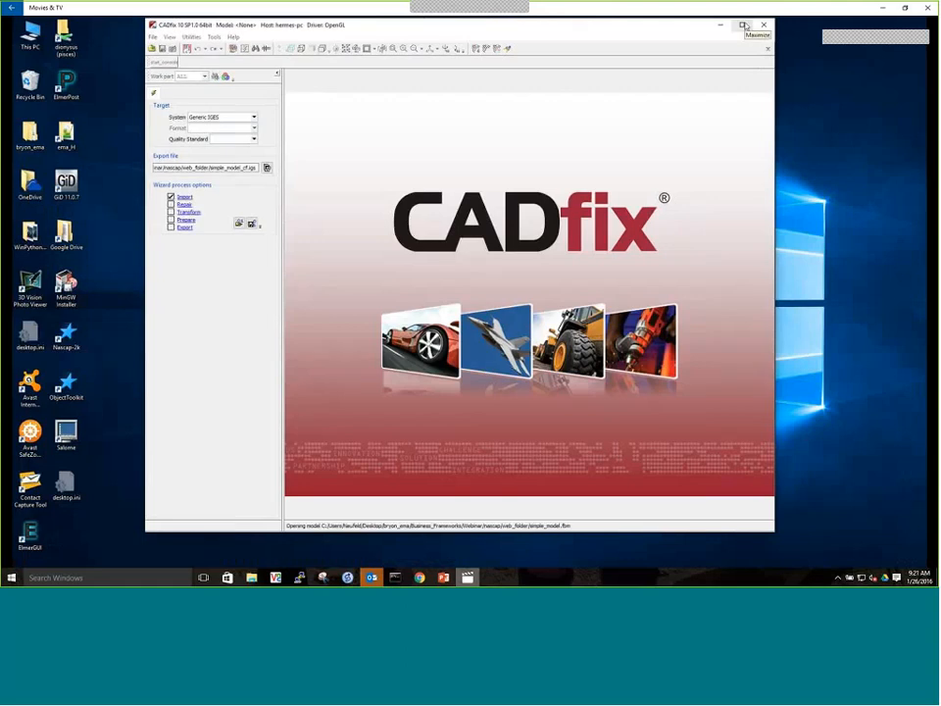
pyautogui.click(744, 26)
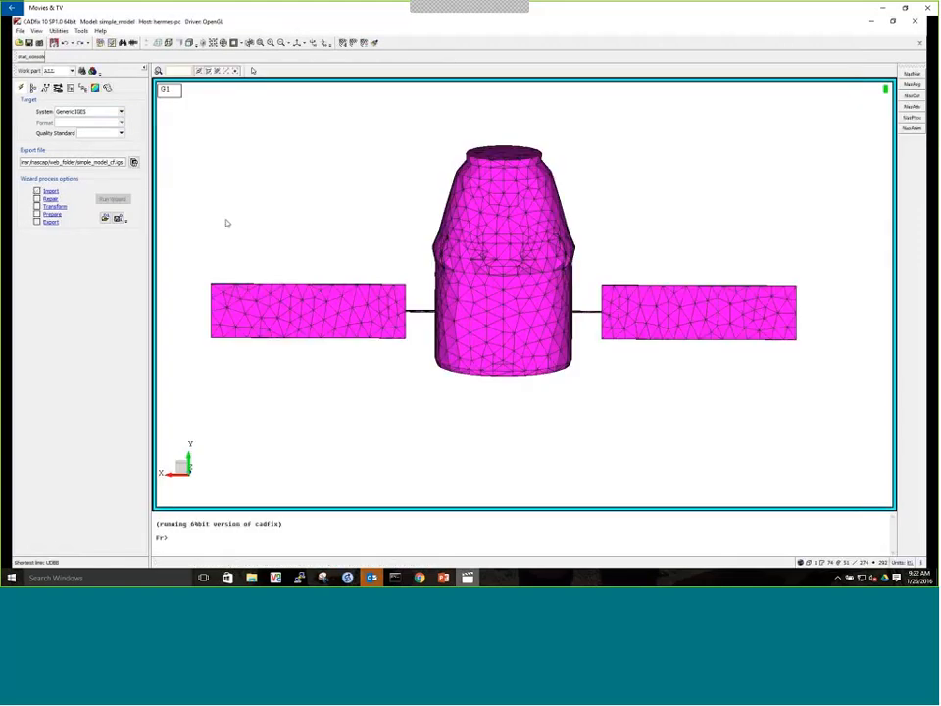
pyautogui.moveTo(427, 149); pyautogui.dragTo(475, 356)
pyautogui.click(390, 343)
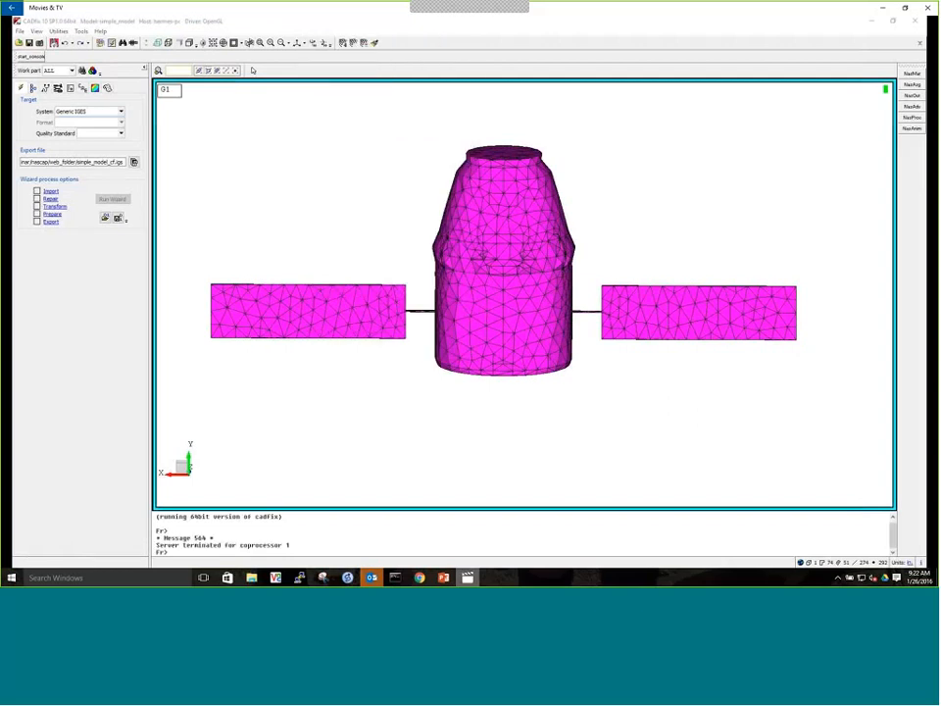
# Clear the displayed mesh and plot filled contours of the POTENIAL result for sall TI200
pyautogui.click(96, 89)
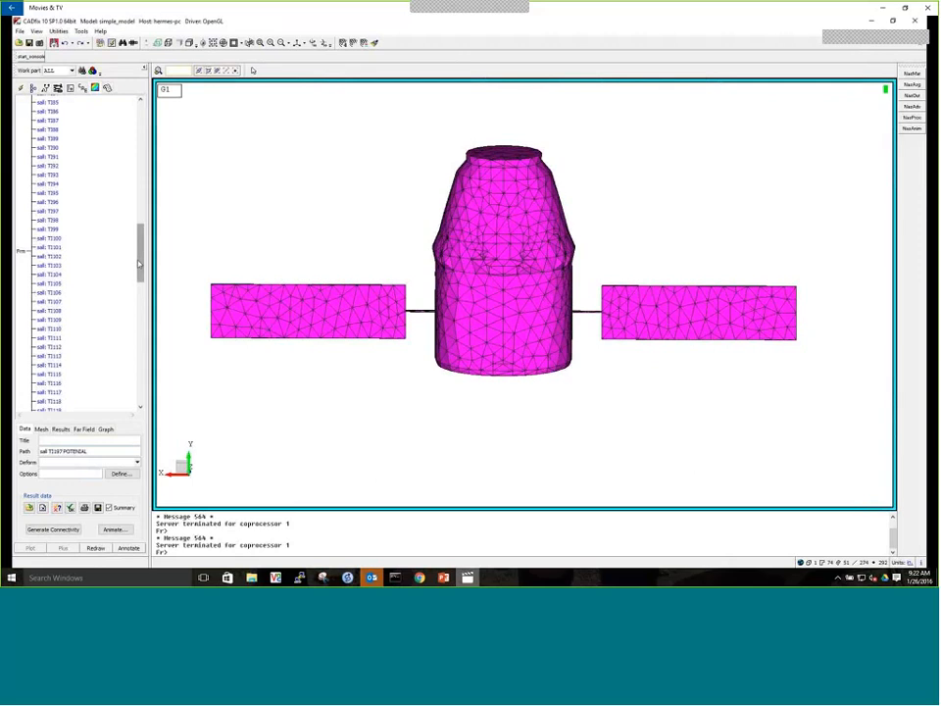
pyautogui.moveTo(139, 262); pyautogui.dragTo(140, 383)
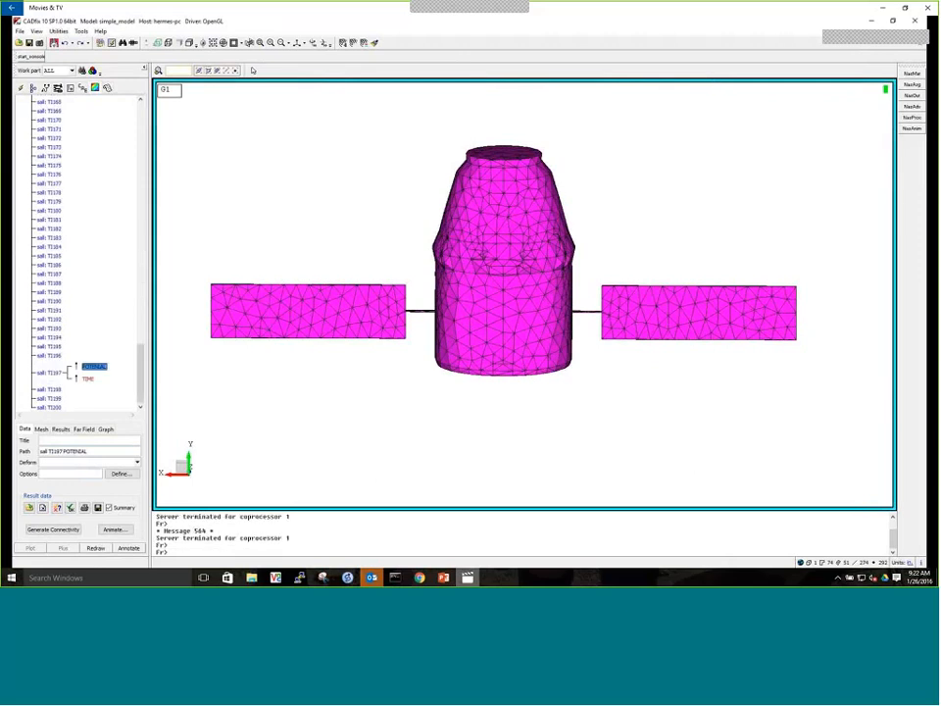
pyautogui.click(374, 43)
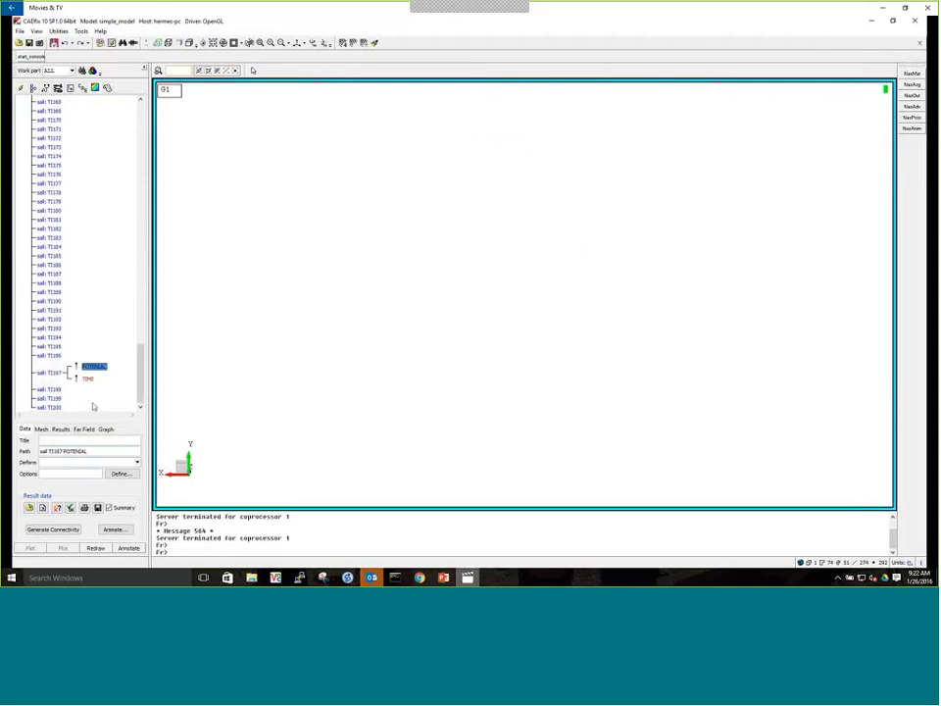
pyautogui.click(86, 406)
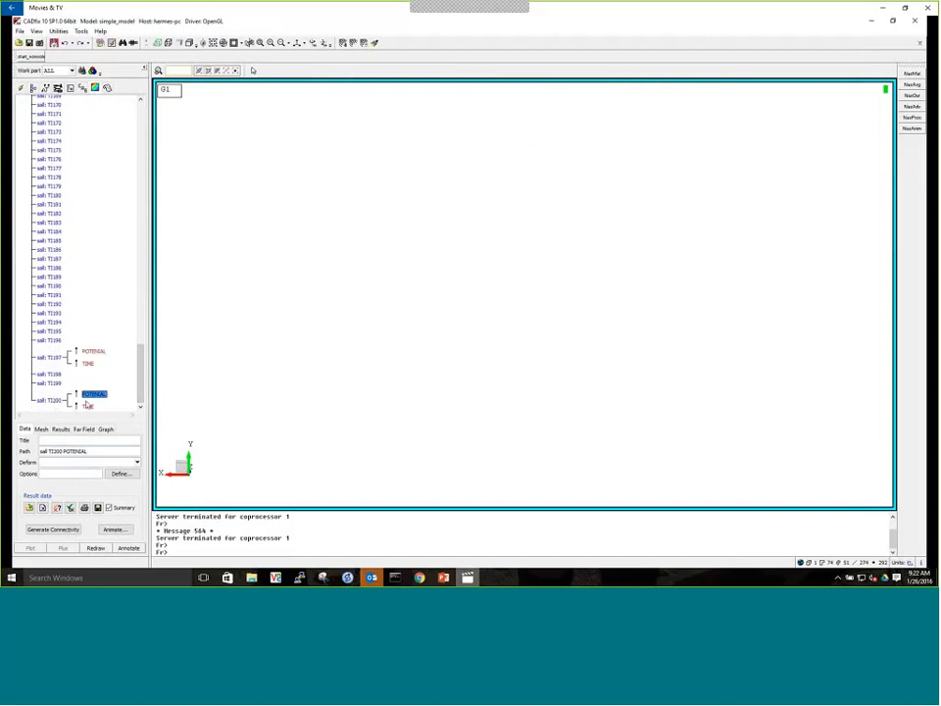
pyautogui.click(60, 428)
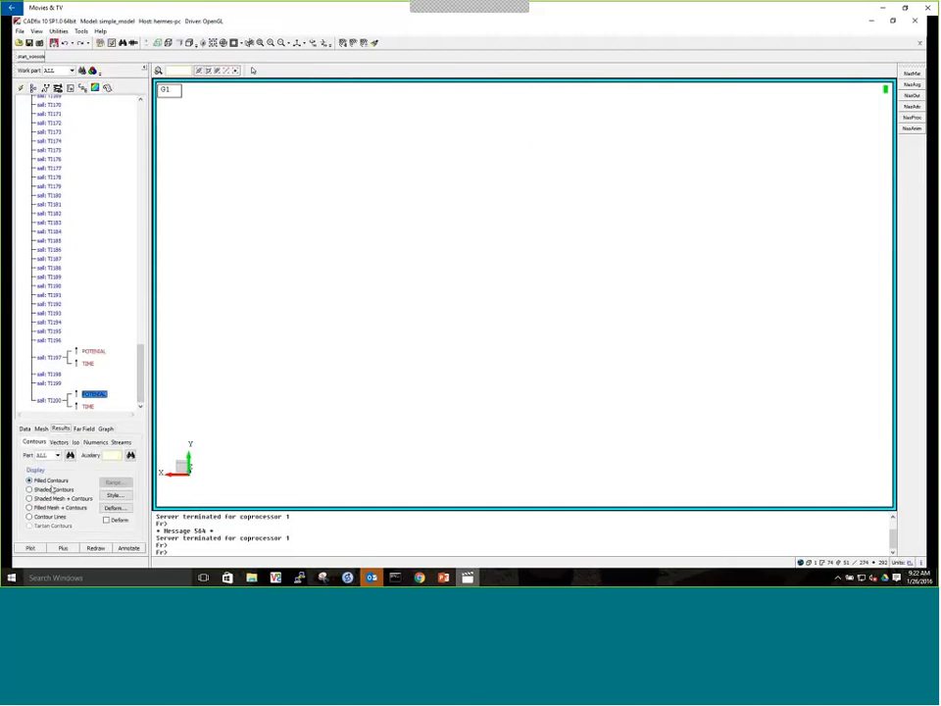
pyautogui.click(74, 550)
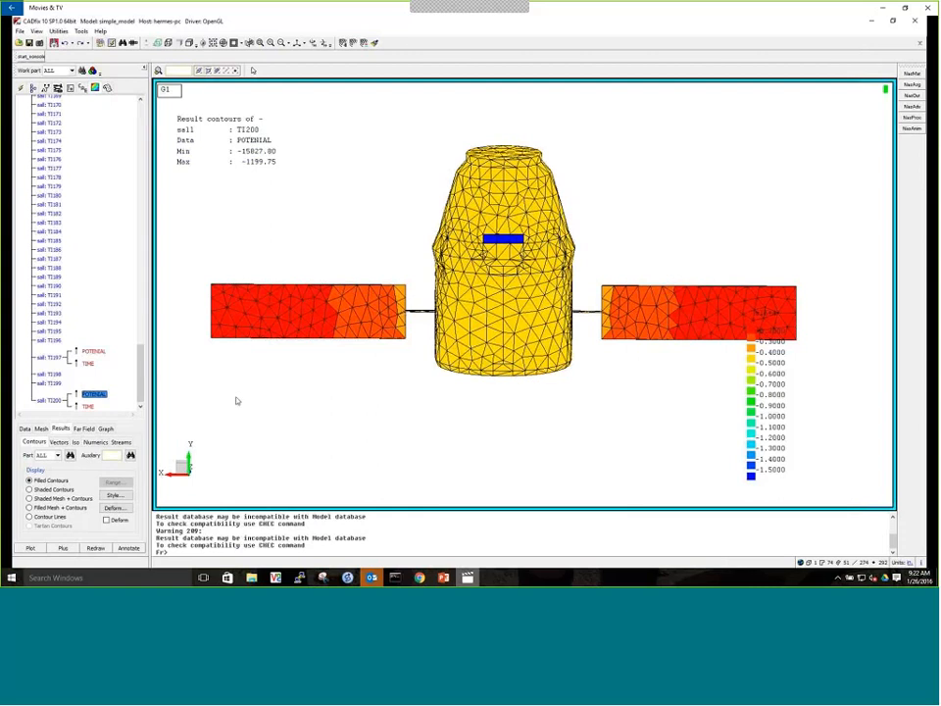
pyautogui.moveTo(478, 328); pyautogui.dragTo(467, 355, button='middle')
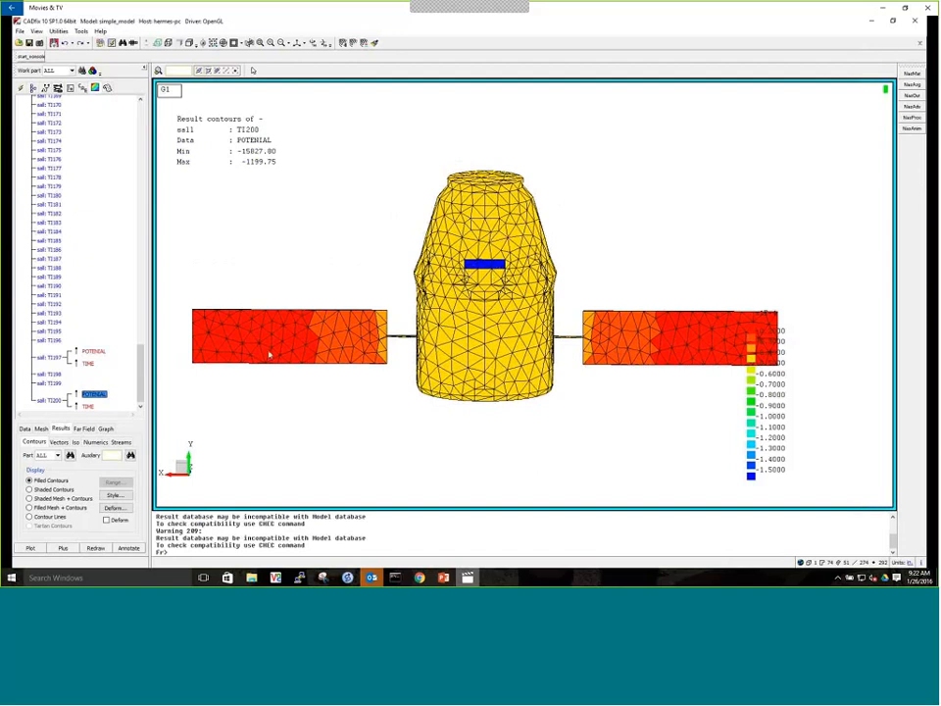
pyautogui.moveTo(517, 363); pyautogui.dragTo(514, 291, button='middle')
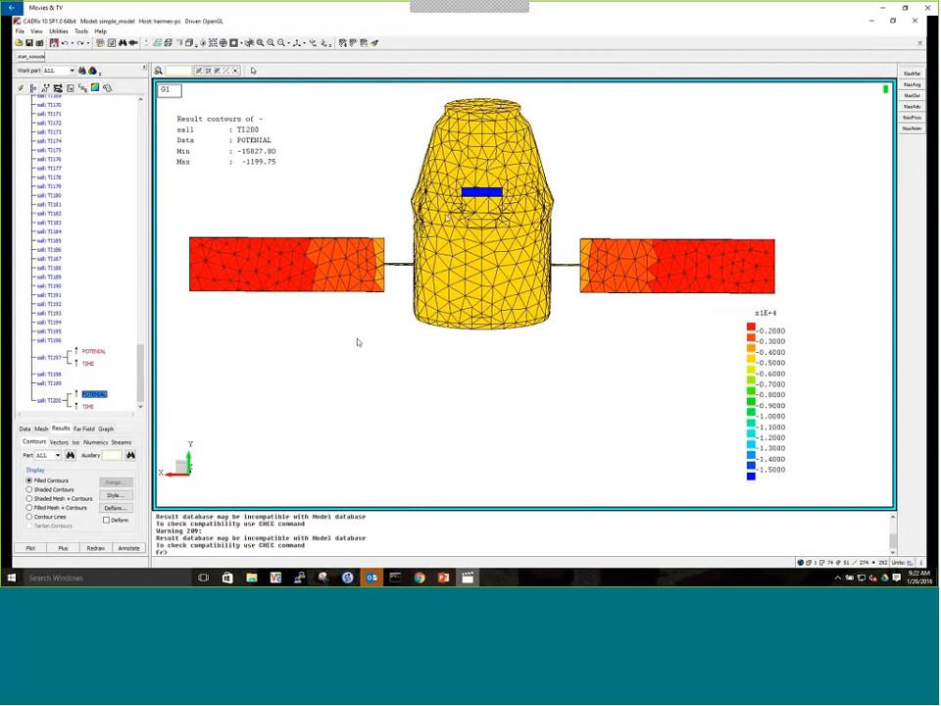
pyautogui.moveTo(266, 278); pyautogui.dragTo(451, 329, button='middle')
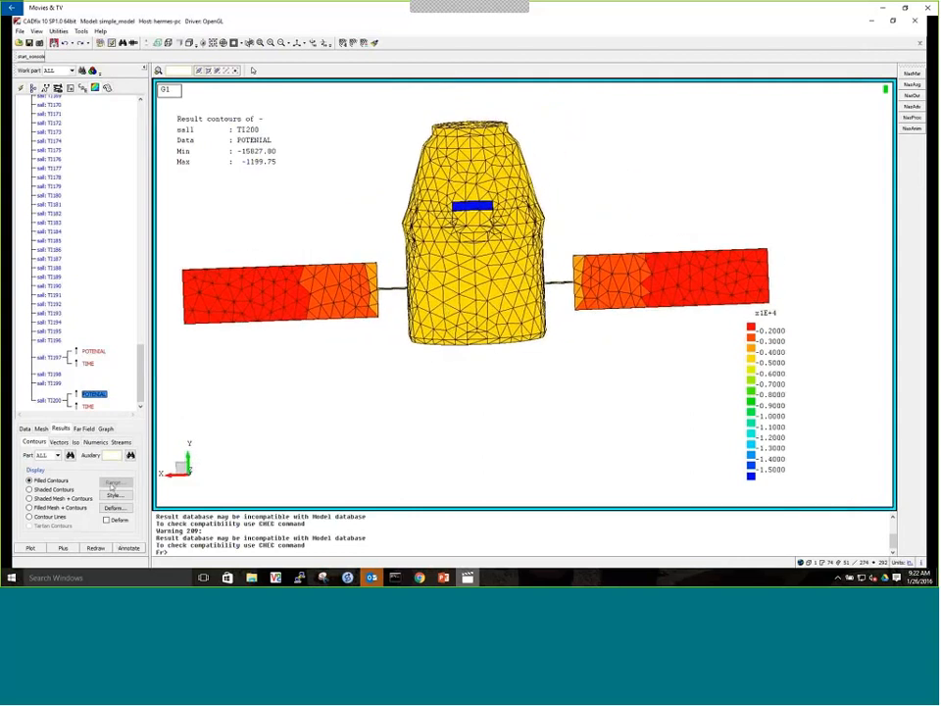
# Hide the title annotation of the contour plot while keeping the legend
pyautogui.click(129, 546)
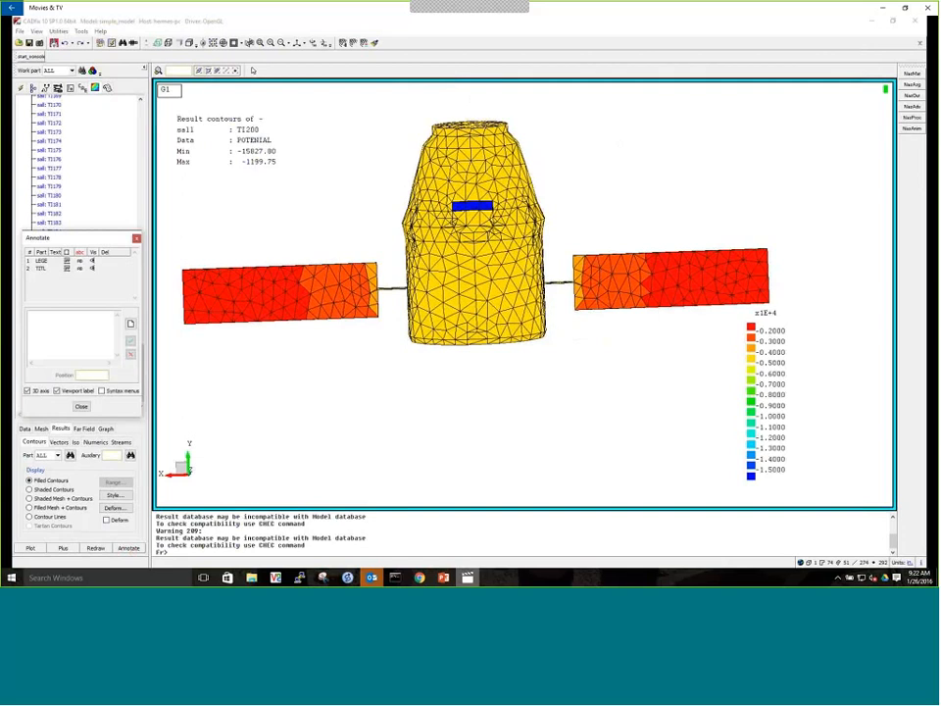
pyautogui.click(92, 267)
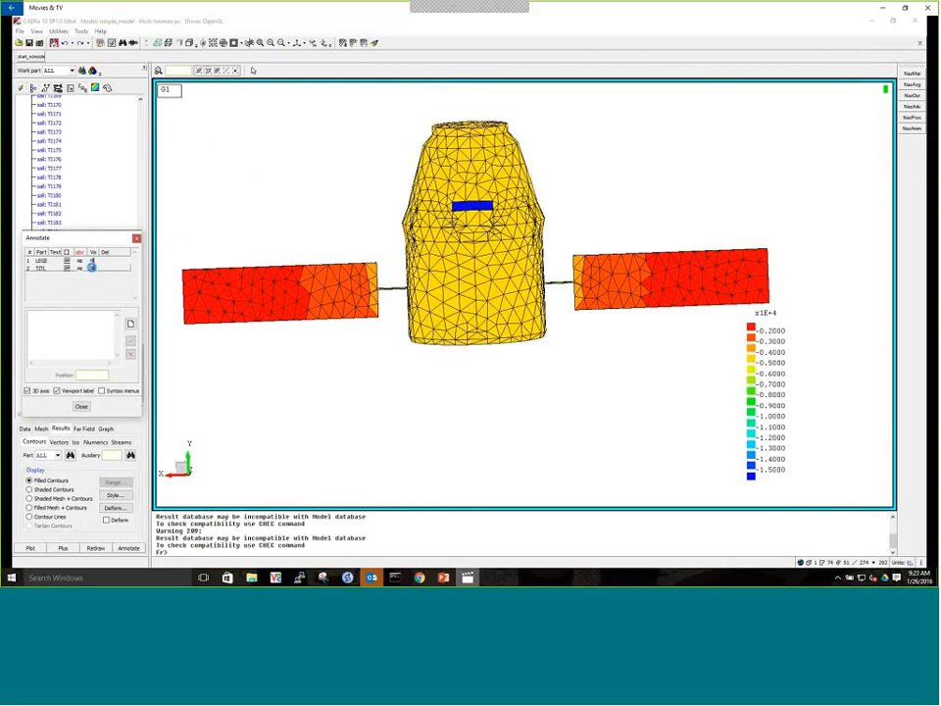
pyautogui.click(136, 239)
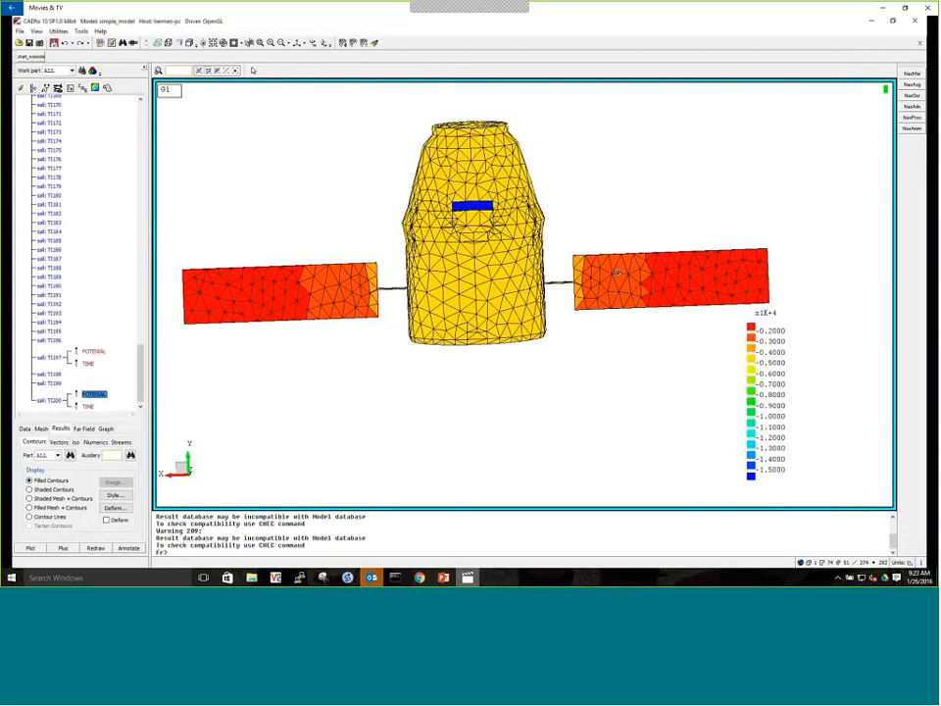
# Capture a multi-step animation of the potential contours using every 4th time step
pyautogui.moveTo(617, 272)
pyautogui.mouseDown(button='middle')
pyautogui.moveTo(625, 279)
pyautogui.moveTo(618, 286)
pyautogui.mouseUp(button='middle')
pyautogui.moveTo(445, 302); pyautogui.dragTo(439, 277, button='middle')
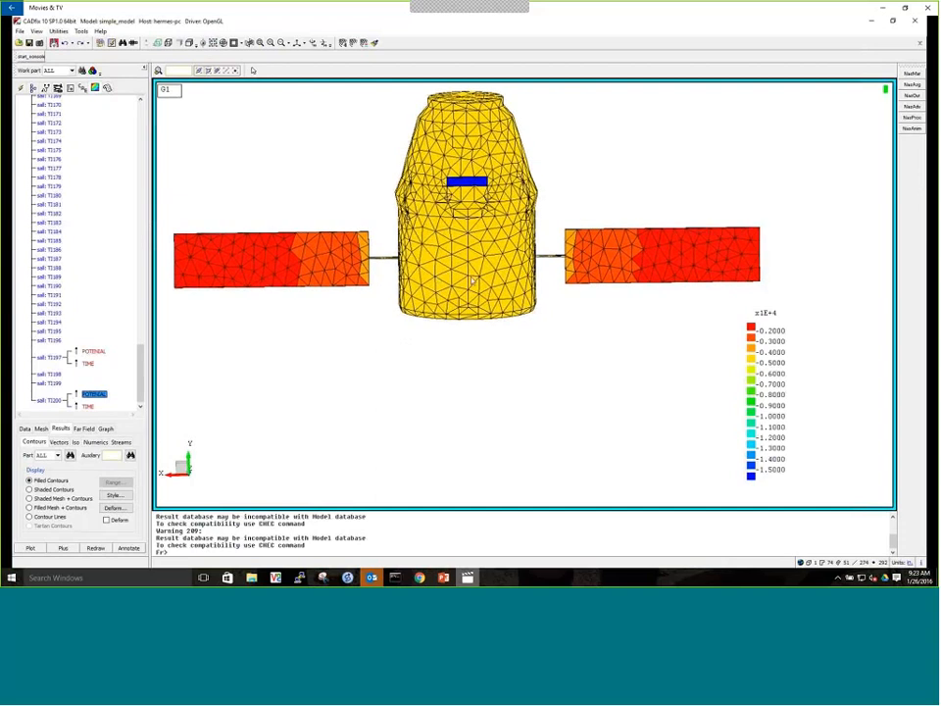
pyautogui.moveTo(616, 282); pyautogui.dragTo(618, 291, button='middle')
pyautogui.moveTo(471, 298); pyautogui.dragTo(499, 294, button='middle')
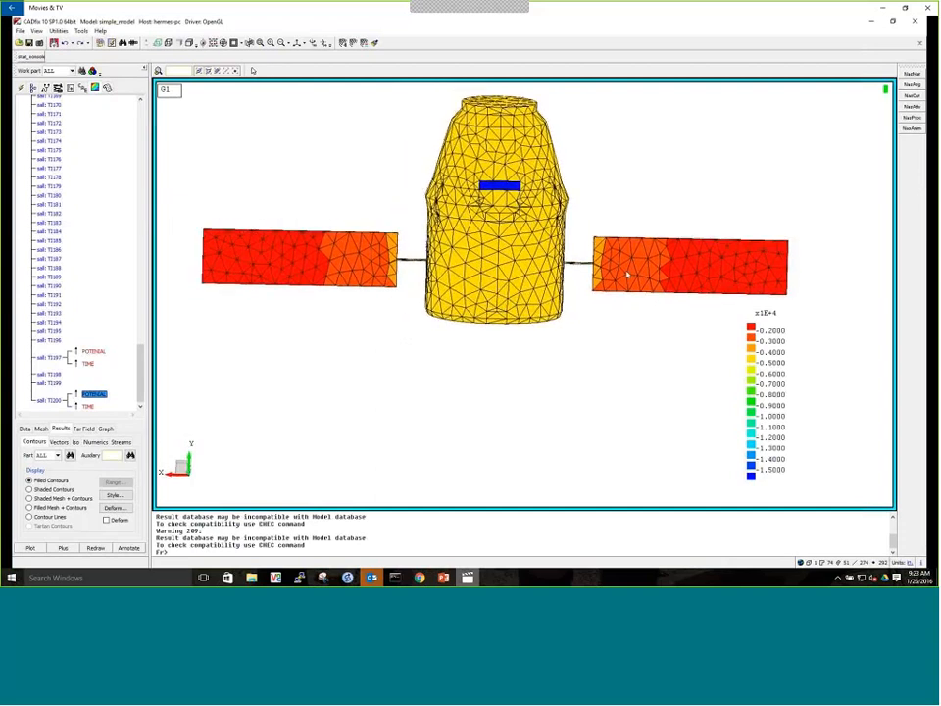
pyautogui.moveTo(625, 272); pyautogui.dragTo(626, 279, button='middle')
pyautogui.moveTo(497, 273); pyautogui.dragTo(497, 278, button='middle')
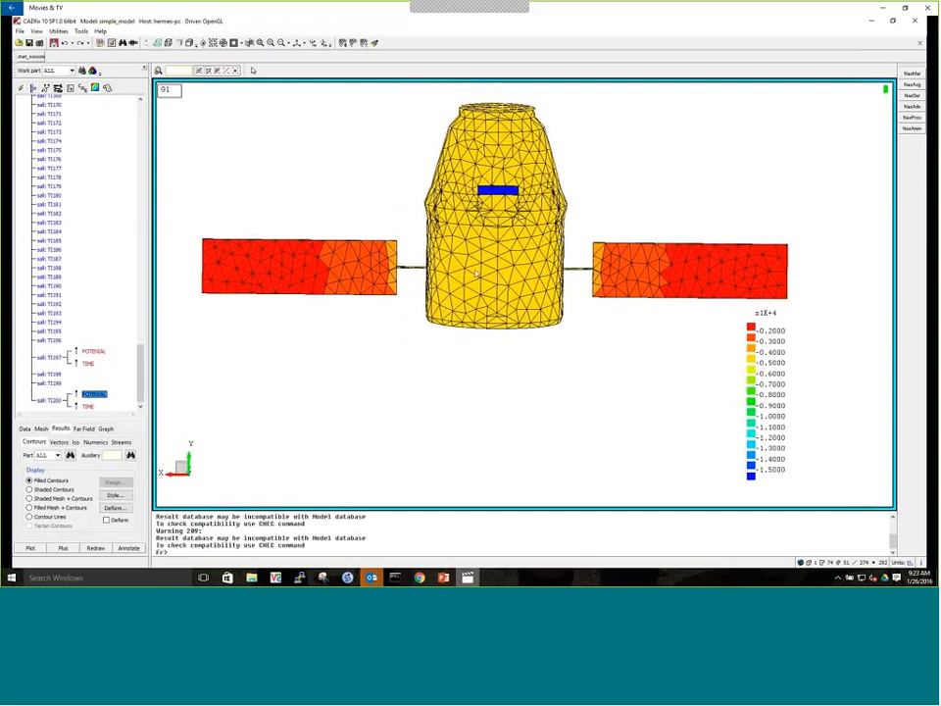
pyautogui.click(27, 430)
pyautogui.click(114, 530)
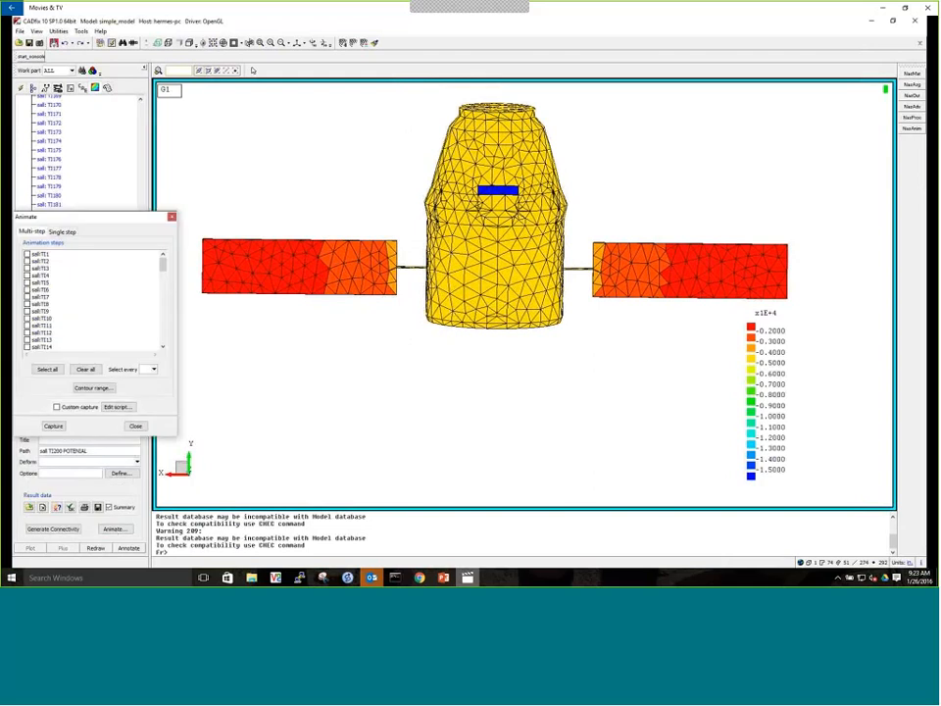
pyautogui.click(153, 369)
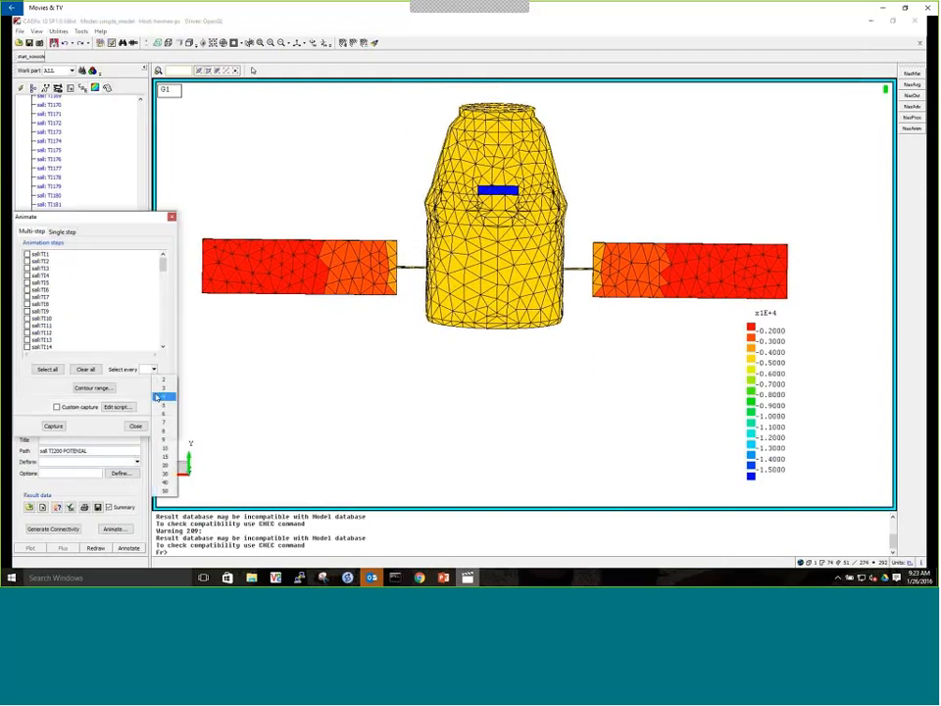
pyautogui.click(159, 395)
pyautogui.click(52, 426)
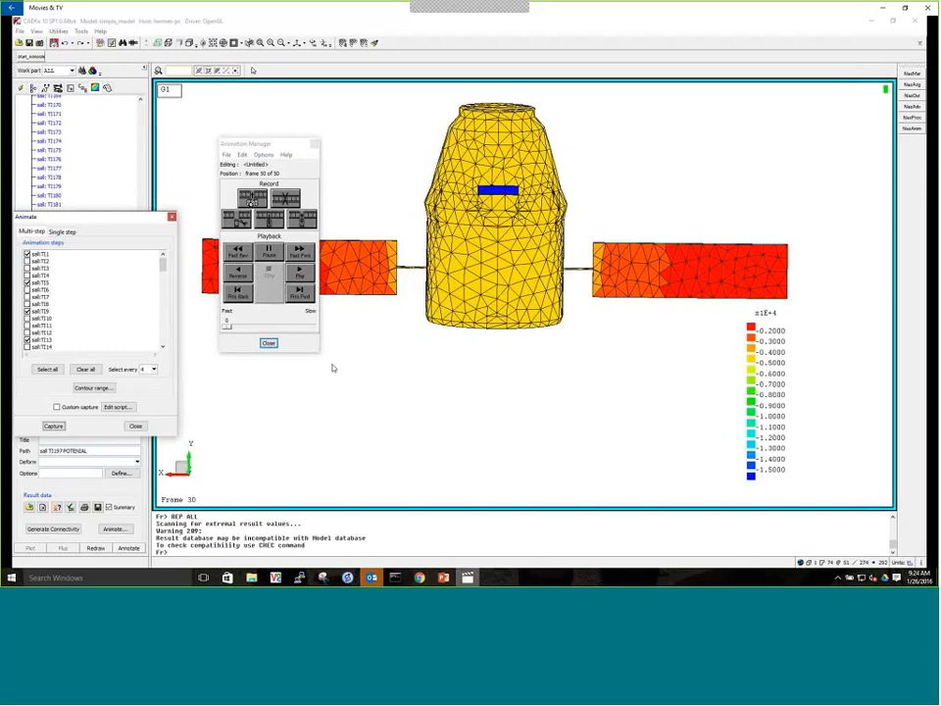
# Move the Animation Manager clear of the model and play back the captured animation
pyautogui.moveTo(267, 146); pyautogui.dragTo(119, 144)
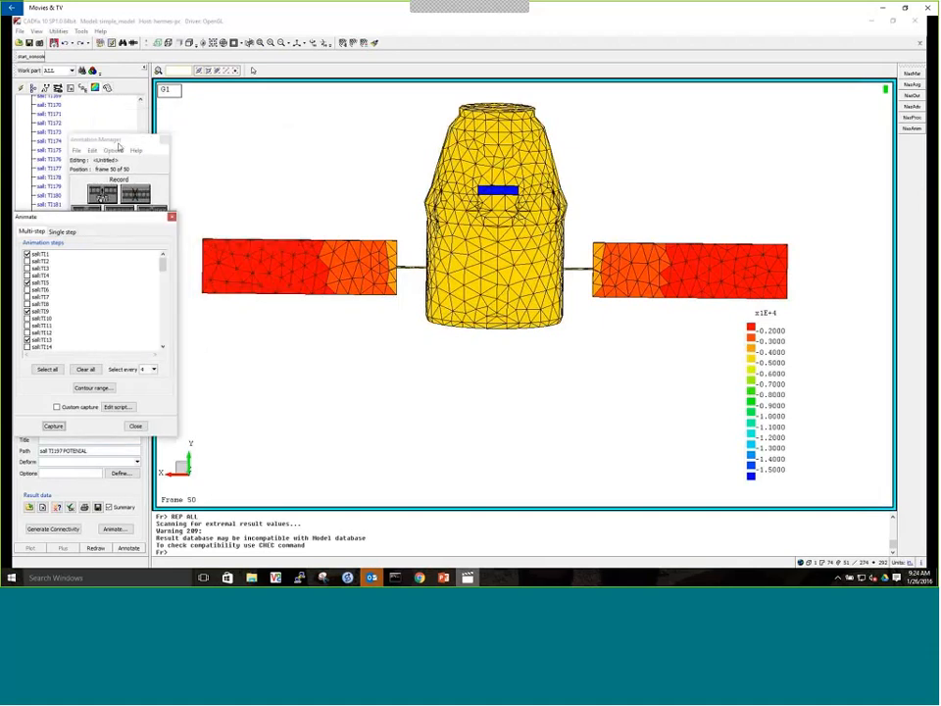
pyautogui.click(133, 140)
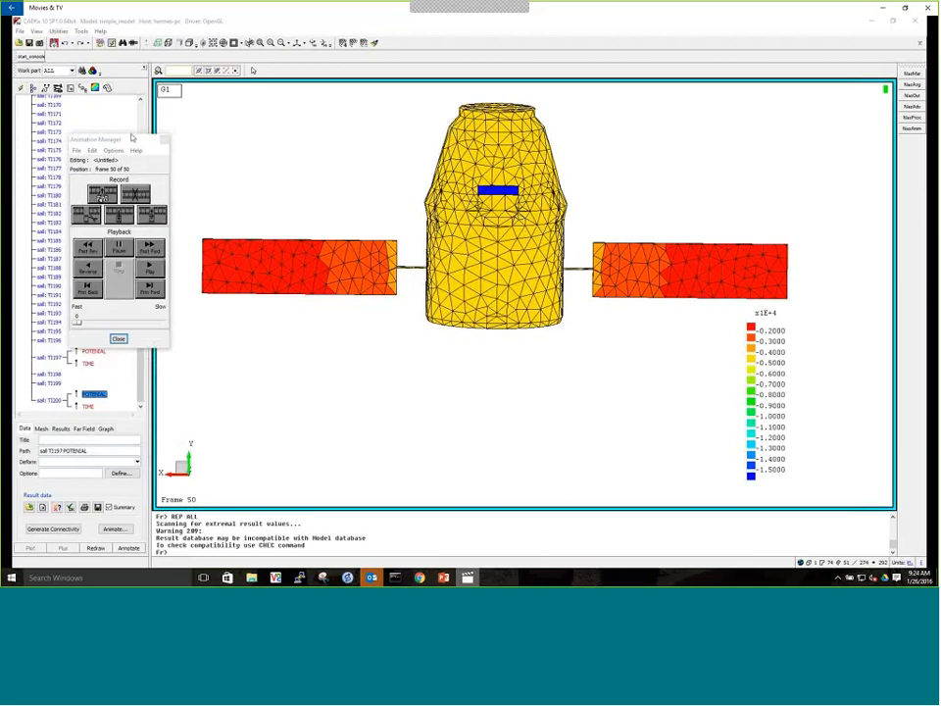
pyautogui.moveTo(133, 140); pyautogui.dragTo(162, 150)
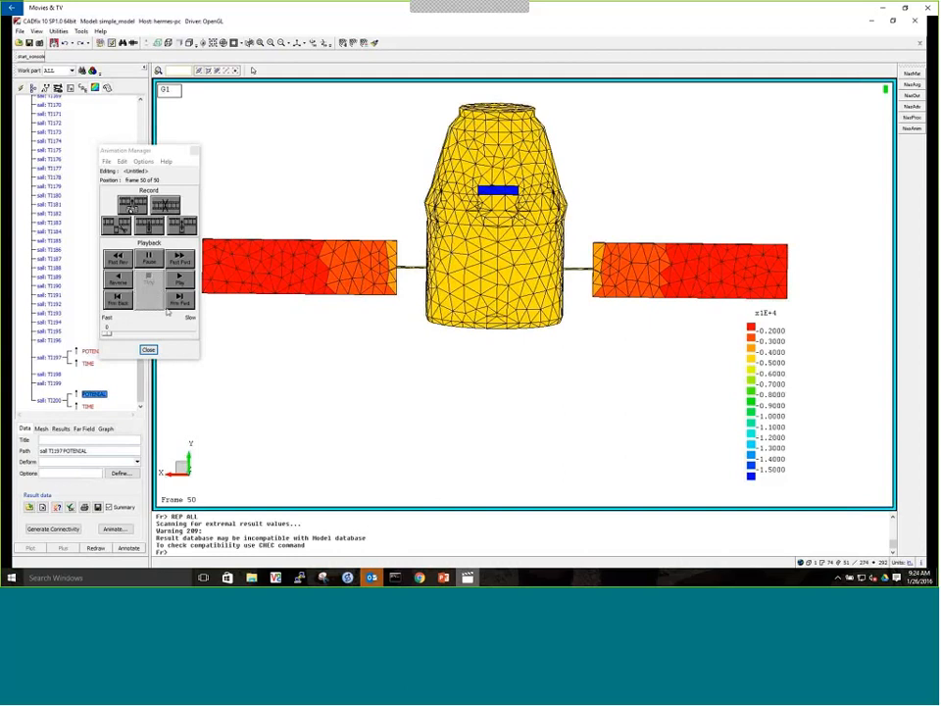
pyautogui.click(179, 279)
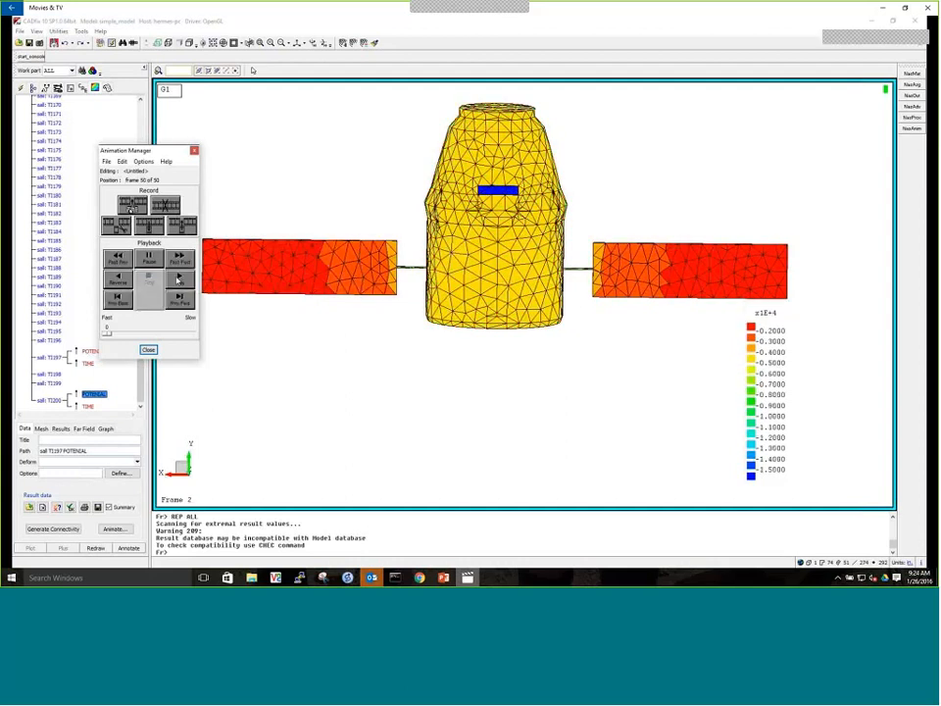
# Save the animation as the GIF file simple_anim in web_folder, and close the Animation Manager
pyautogui.click(105, 161)
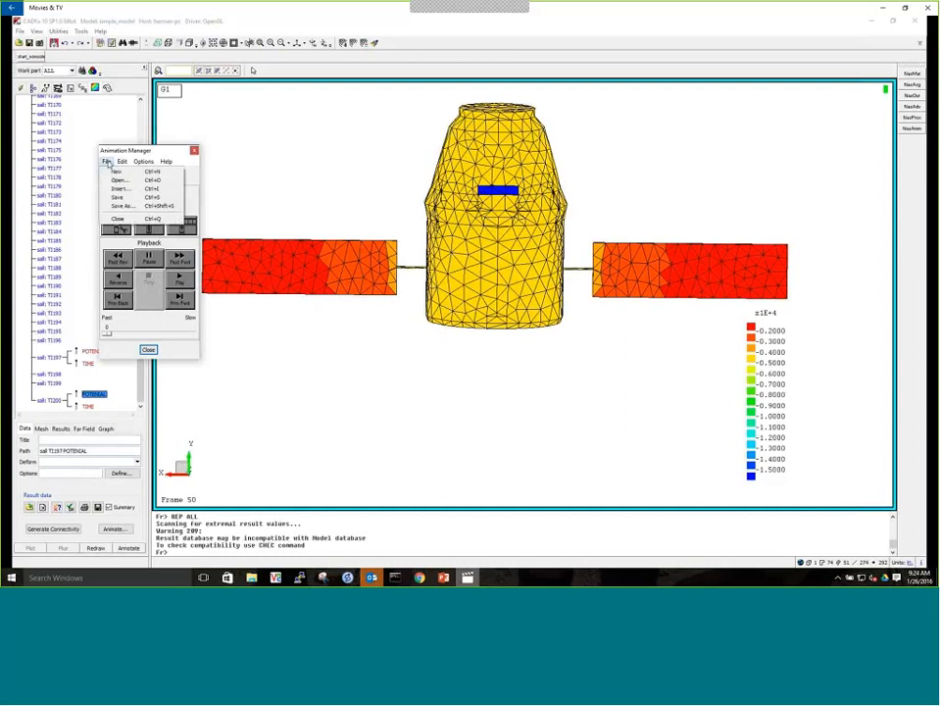
pyautogui.click(116, 206)
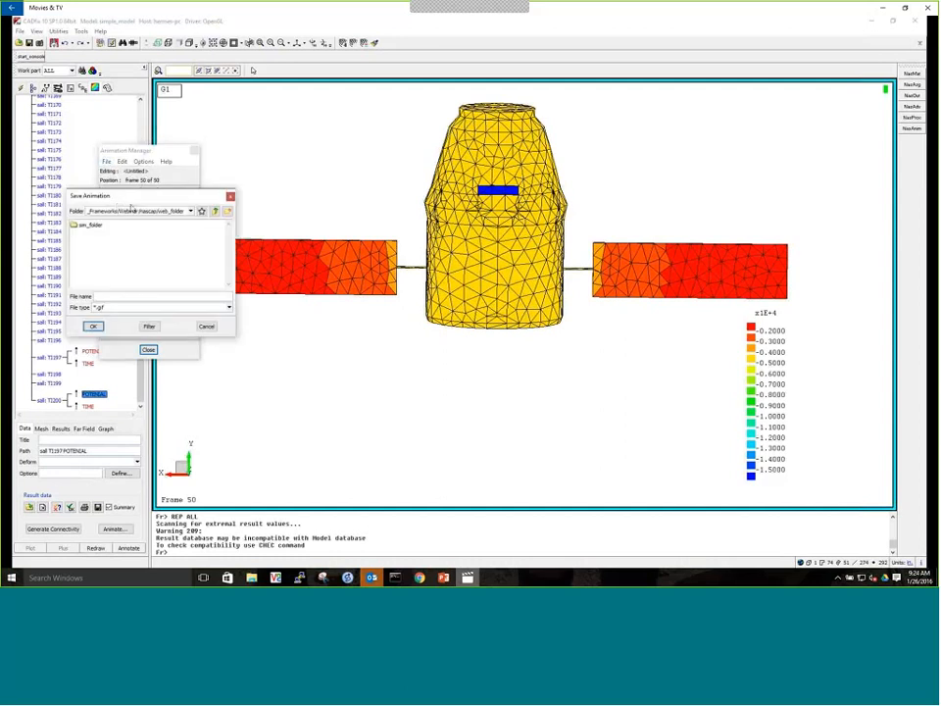
pyautogui.moveTo(133, 193); pyautogui.dragTo(193, 214)
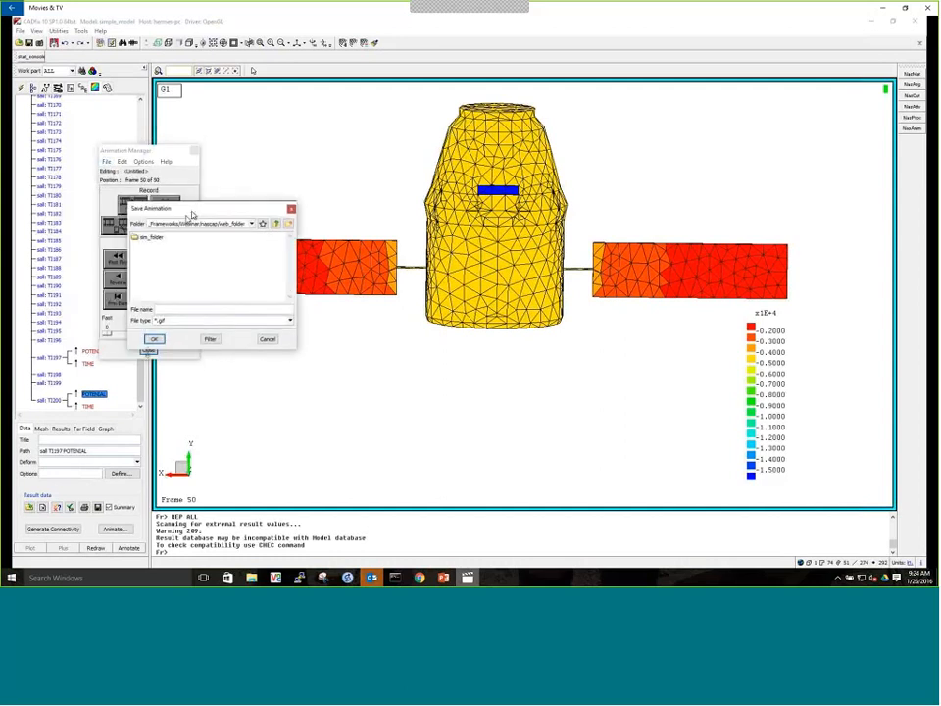
pyautogui.click(173, 310)
pyautogui.write('simple')
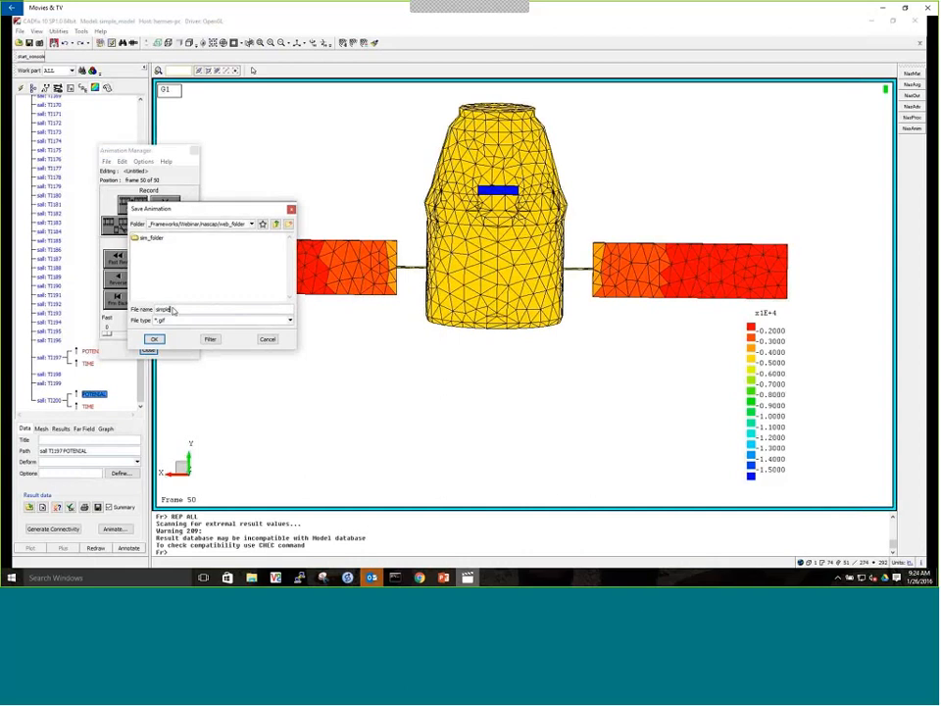
pyautogui.write('_anim')
pyautogui.press('Return')
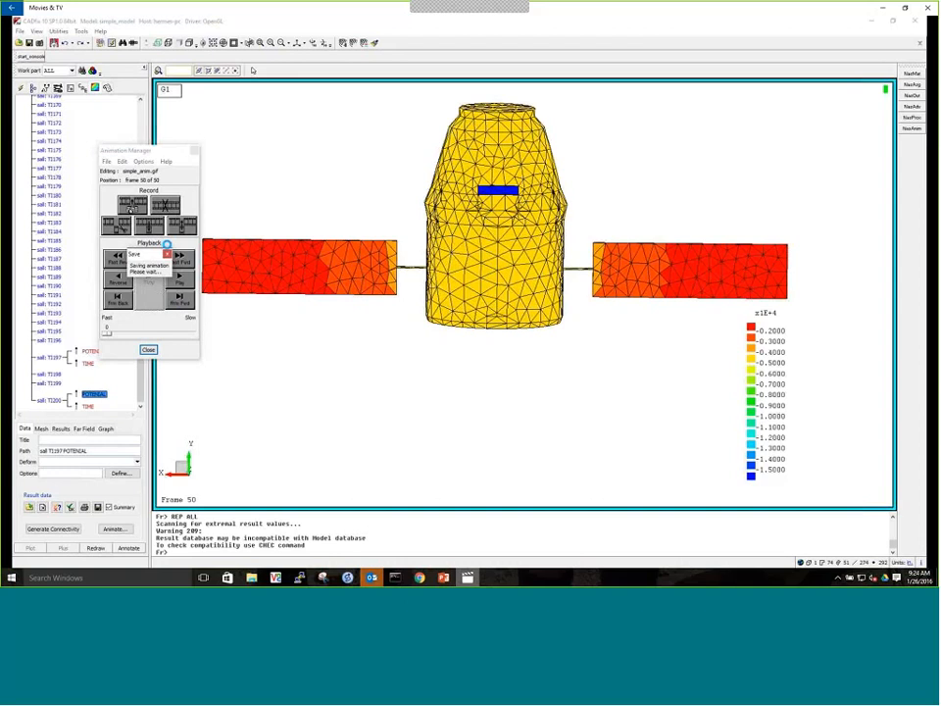
pyautogui.click(194, 151)
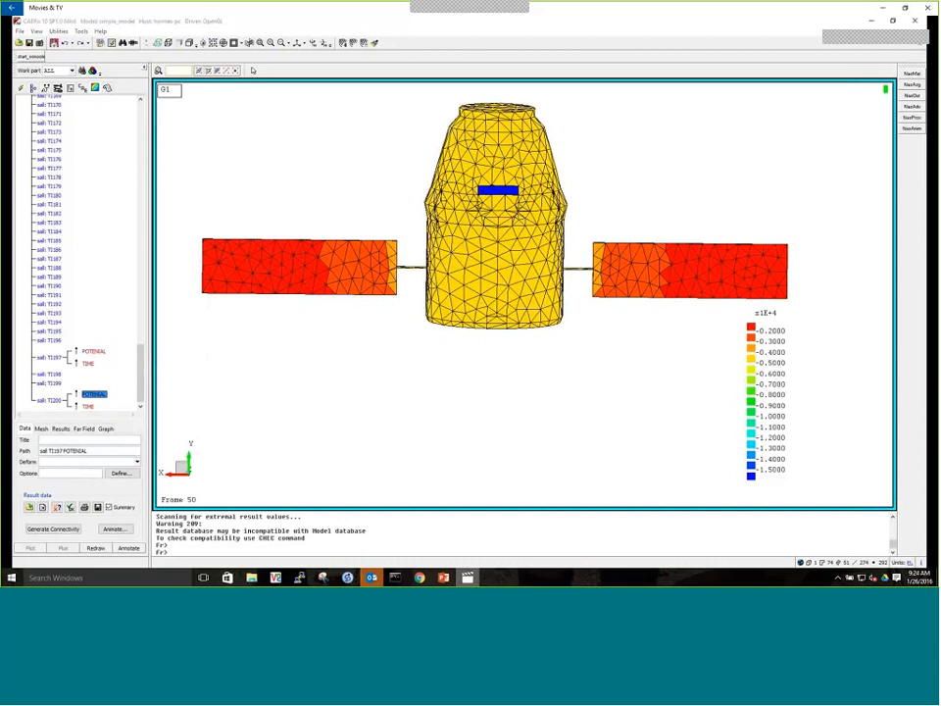
# Open the saved animation simple_anim.gif from web_folder to view it
pyautogui.moveTo(253, 70); pyautogui.dragTo(703, 62)
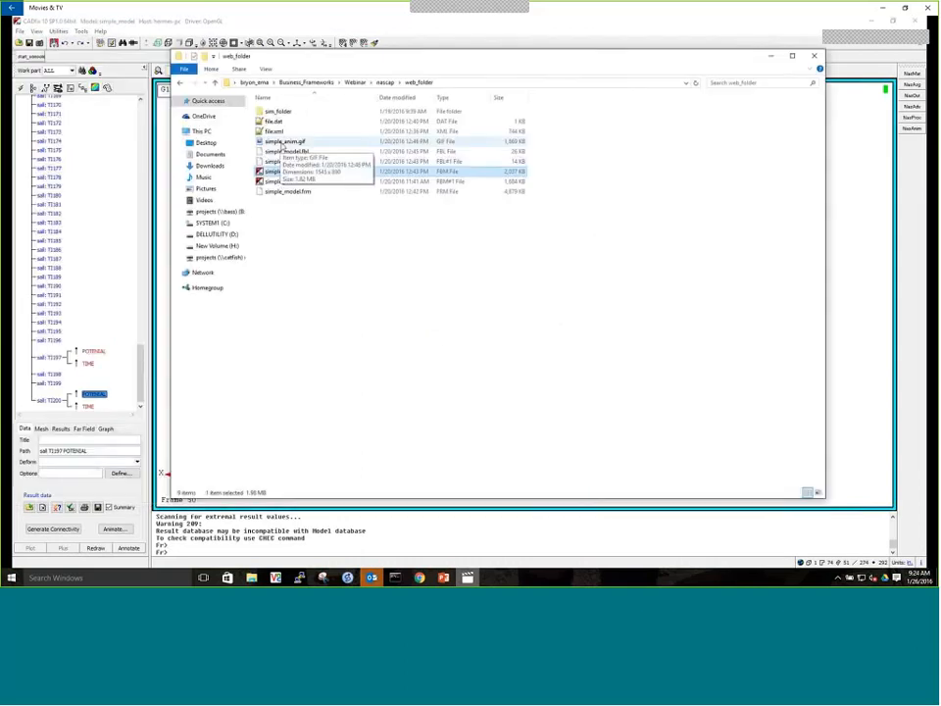
pyautogui.doubleClick(284, 143)
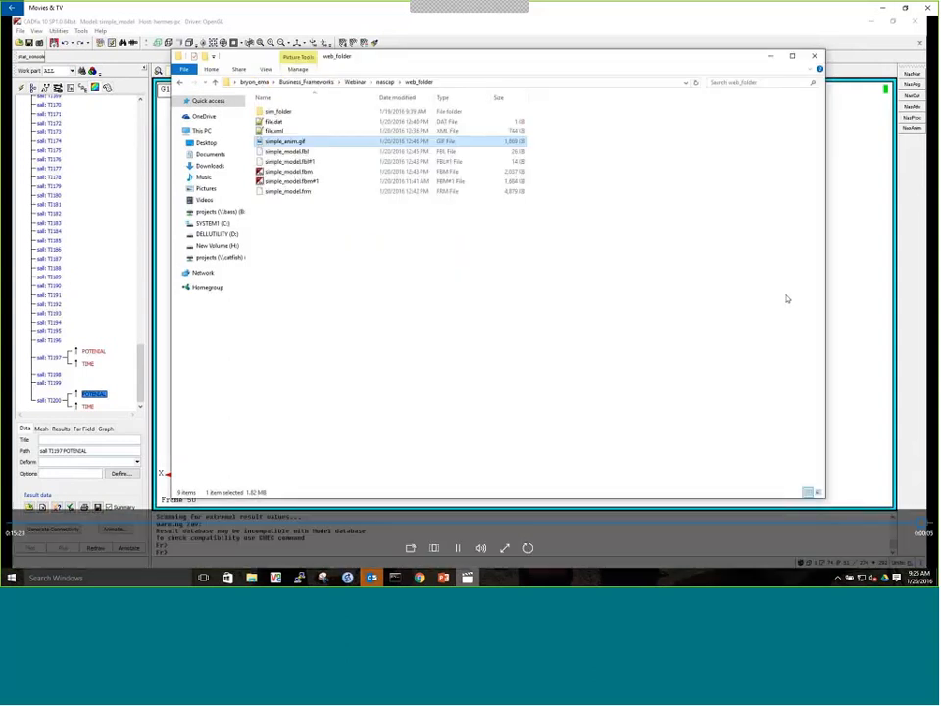
# Restore the Movies & TV window, then play demo2.mp4 from the promotional folder in a maximized window
pyautogui.click(905, 8)
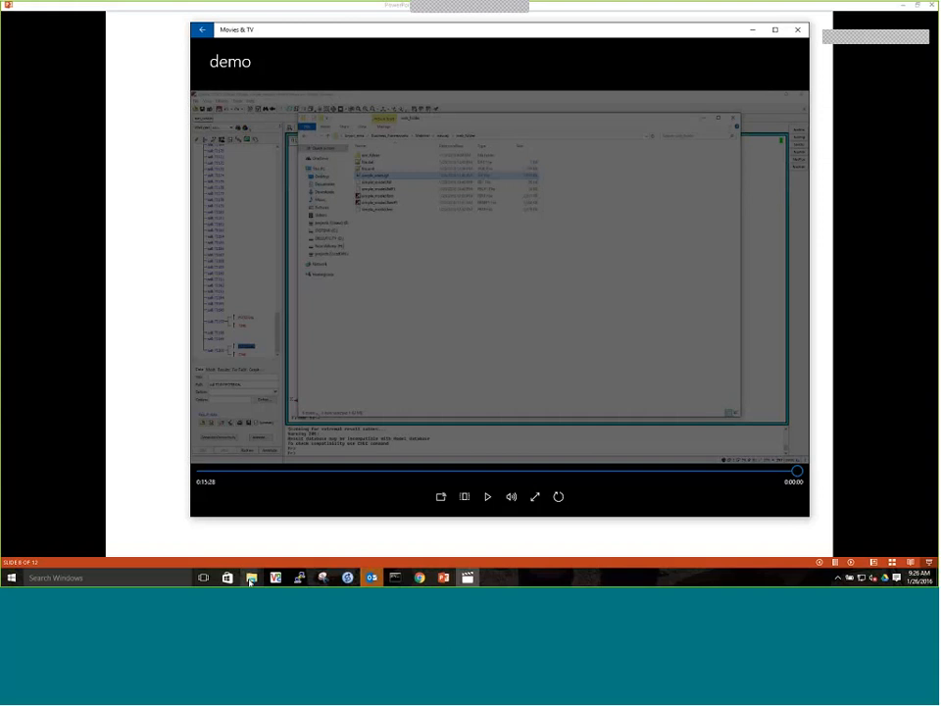
pyautogui.click(251, 577)
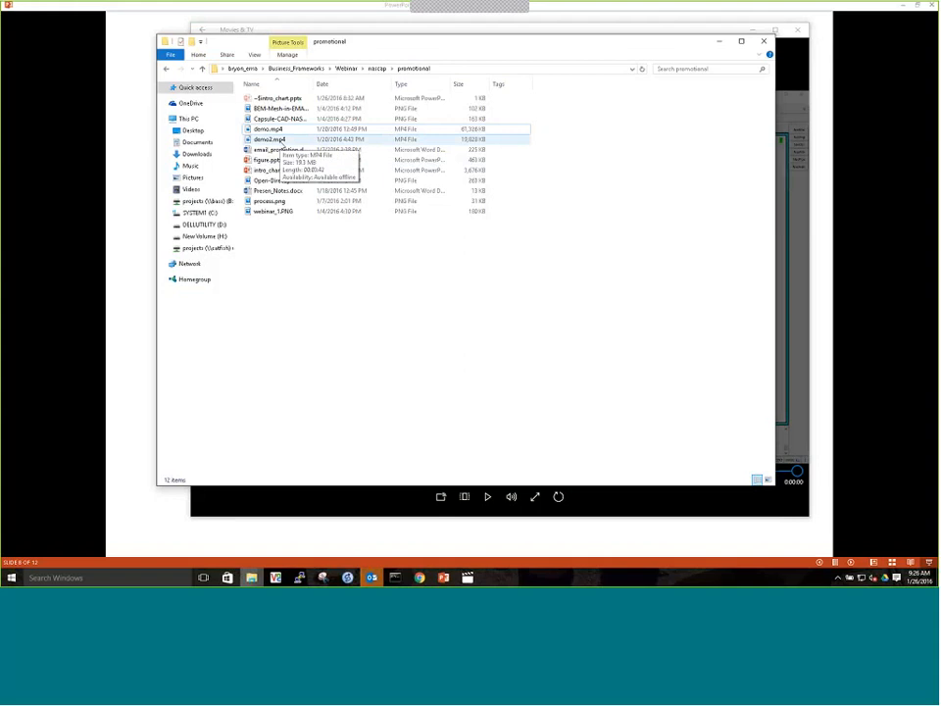
pyautogui.doubleClick(279, 140)
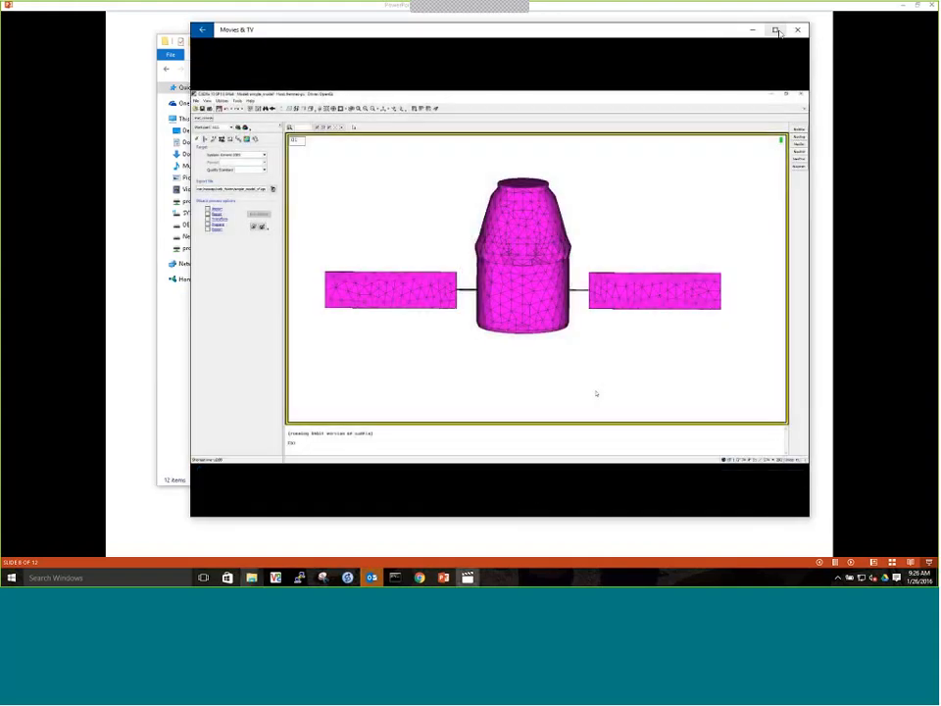
pyautogui.click(775, 31)
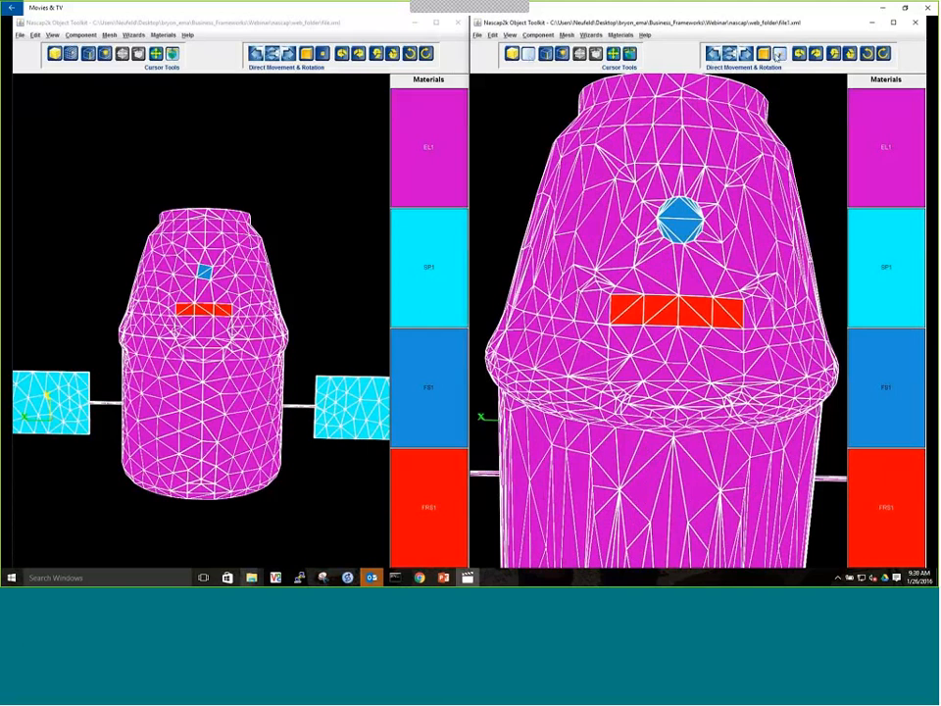
# Zoom out file.xml and file1.xml in the two Nascap2k Object Toolkit windows to compare the full spacecraft meshes
pyautogui.click(779, 55)
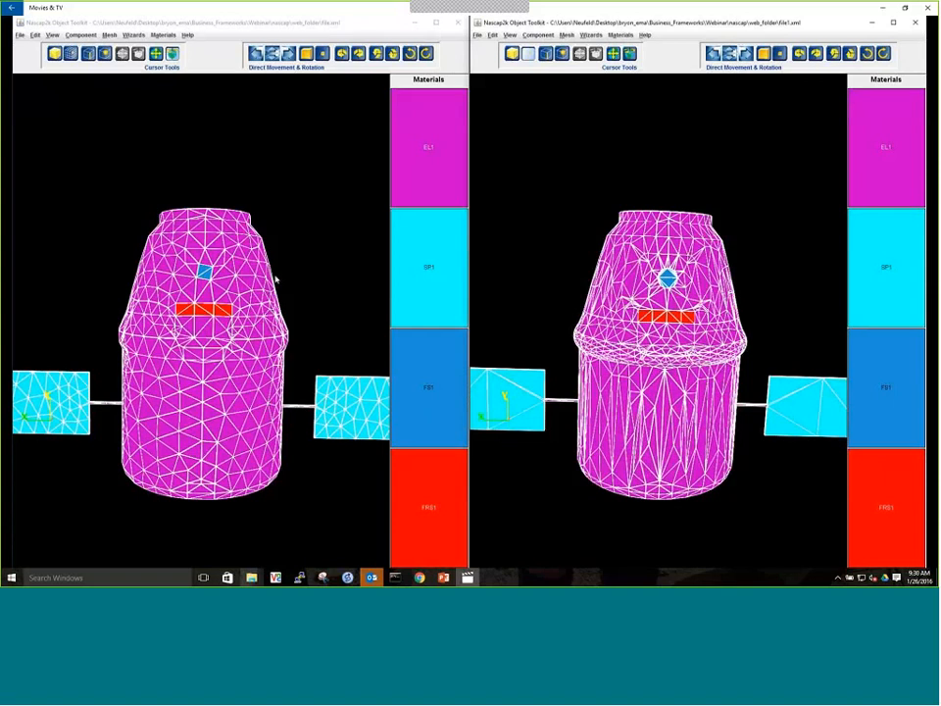
pyautogui.click(321, 54)
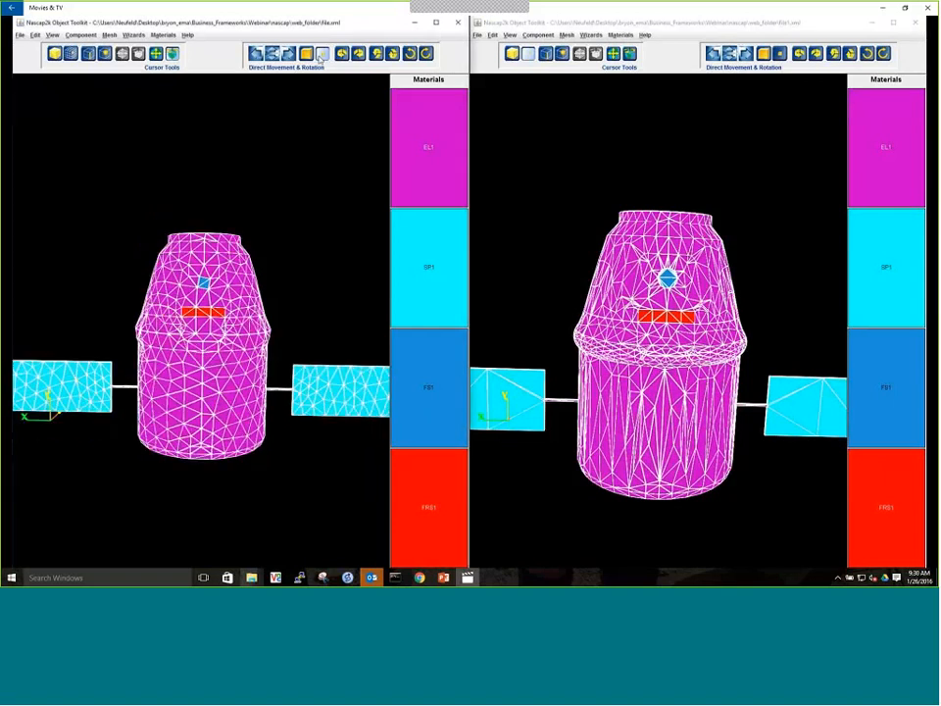
pyautogui.click(779, 55)
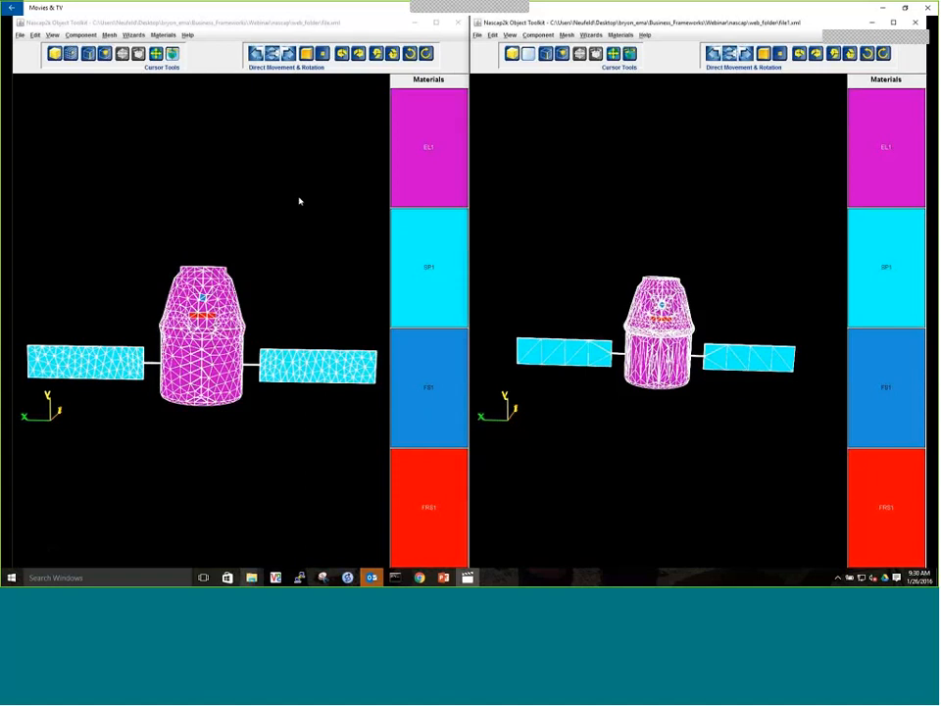
# Restore the video player window, switch to the PowerPoint presentation and advance to the Summary 1 slide
pyautogui.moveTo(739, 418)
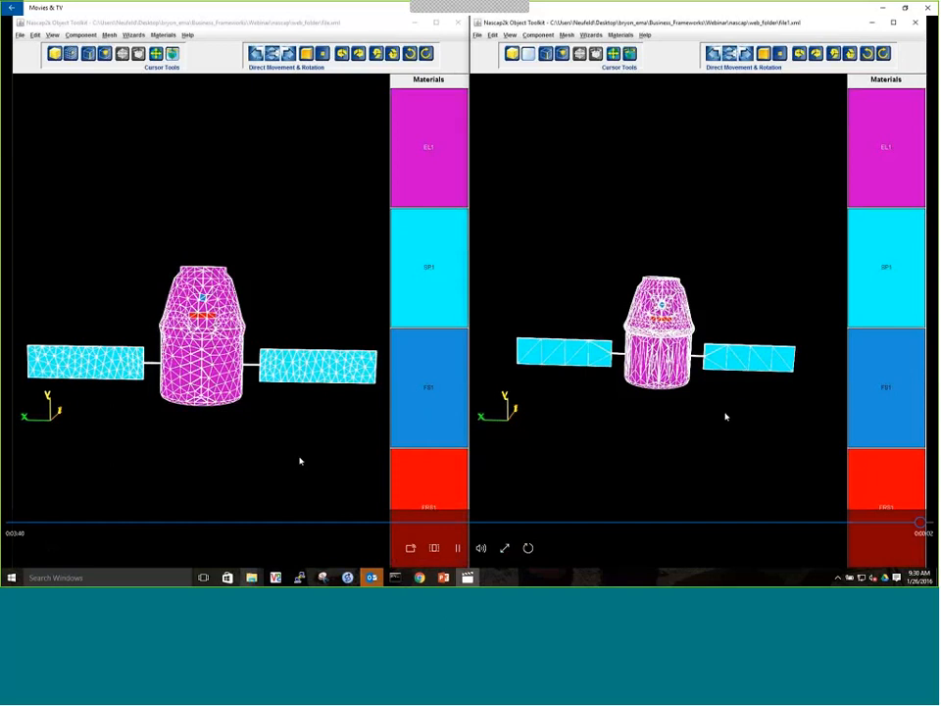
pyautogui.click(906, 8)
pyautogui.click(443, 577)
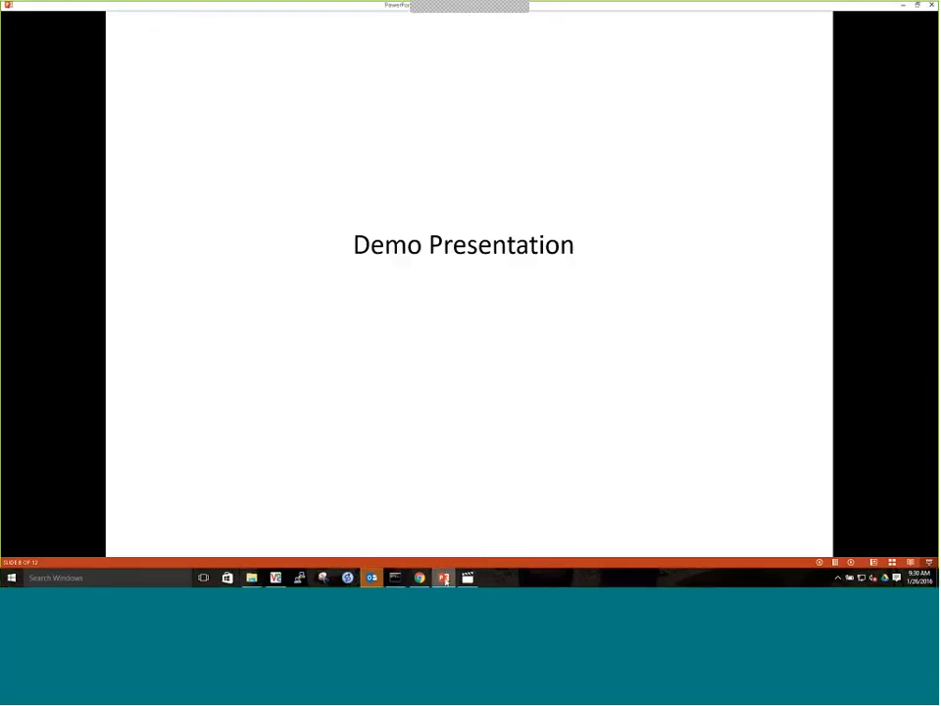
pyautogui.click(706, 231)
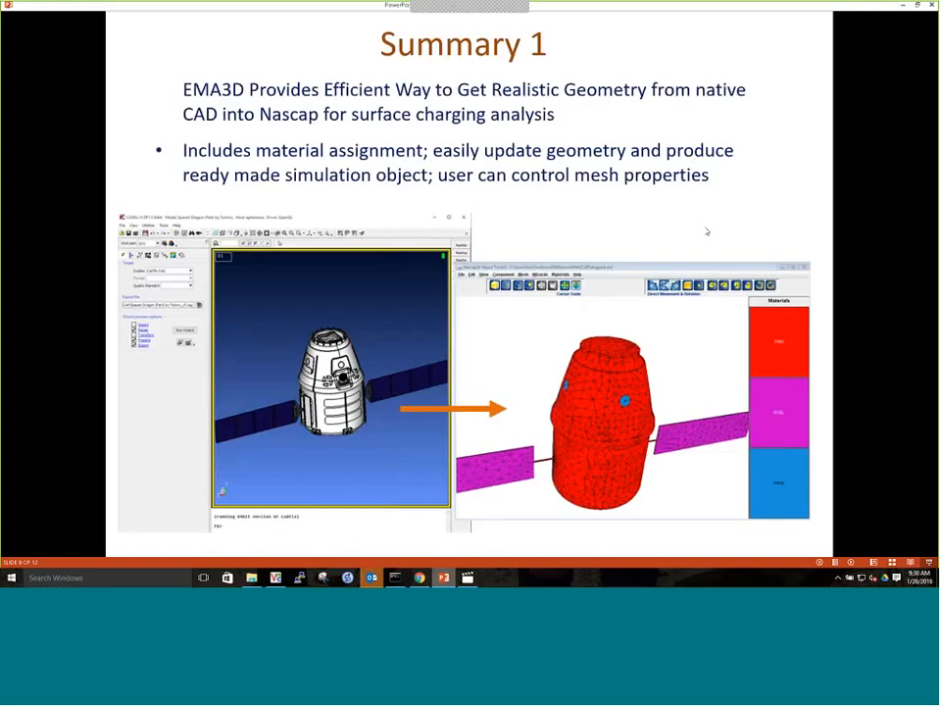